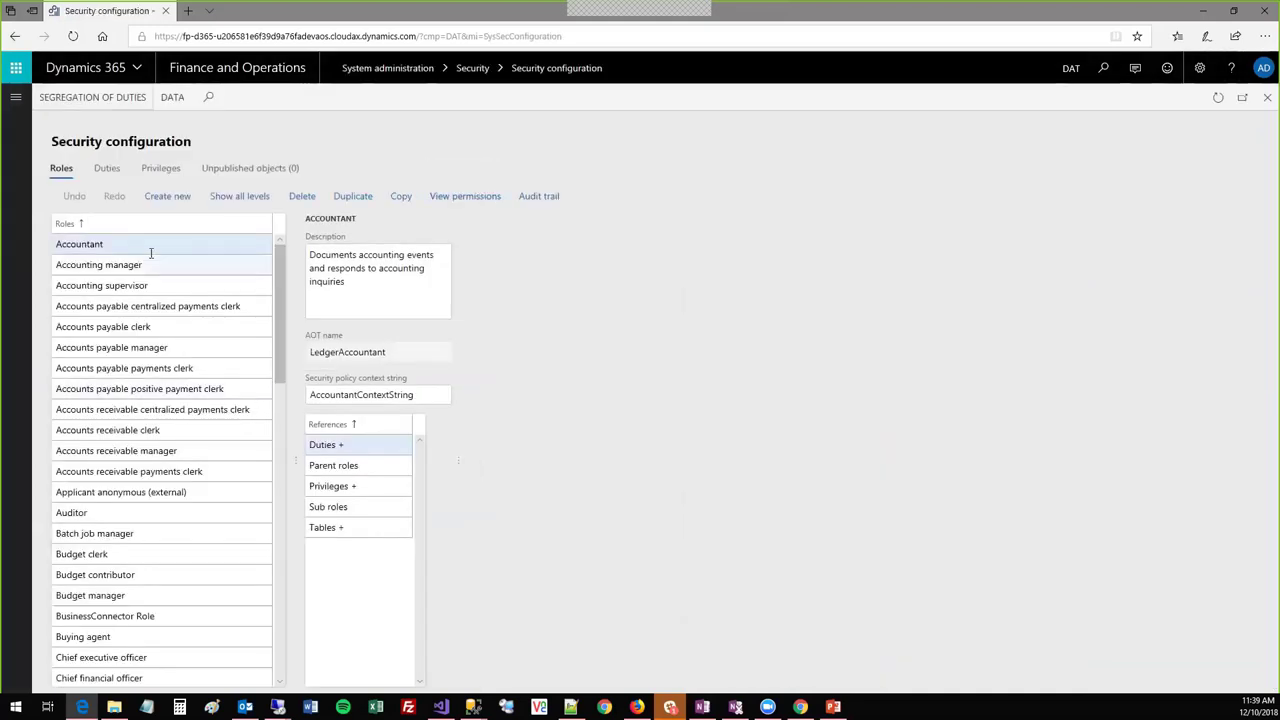
- Try to view the permissions of the Accountant role and of the Accounting manager role
{"action": "left_click", "coordinate": [482, 200]}
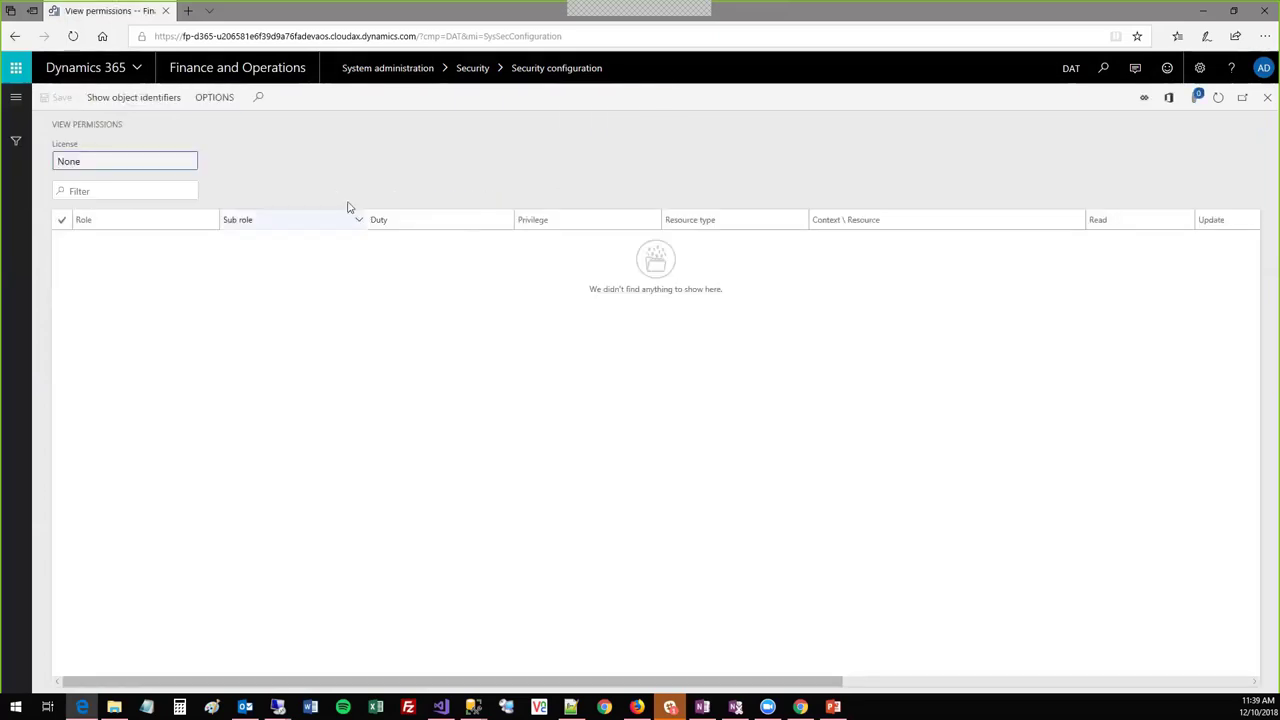
{"action": "left_click", "coordinate": [16, 37]}
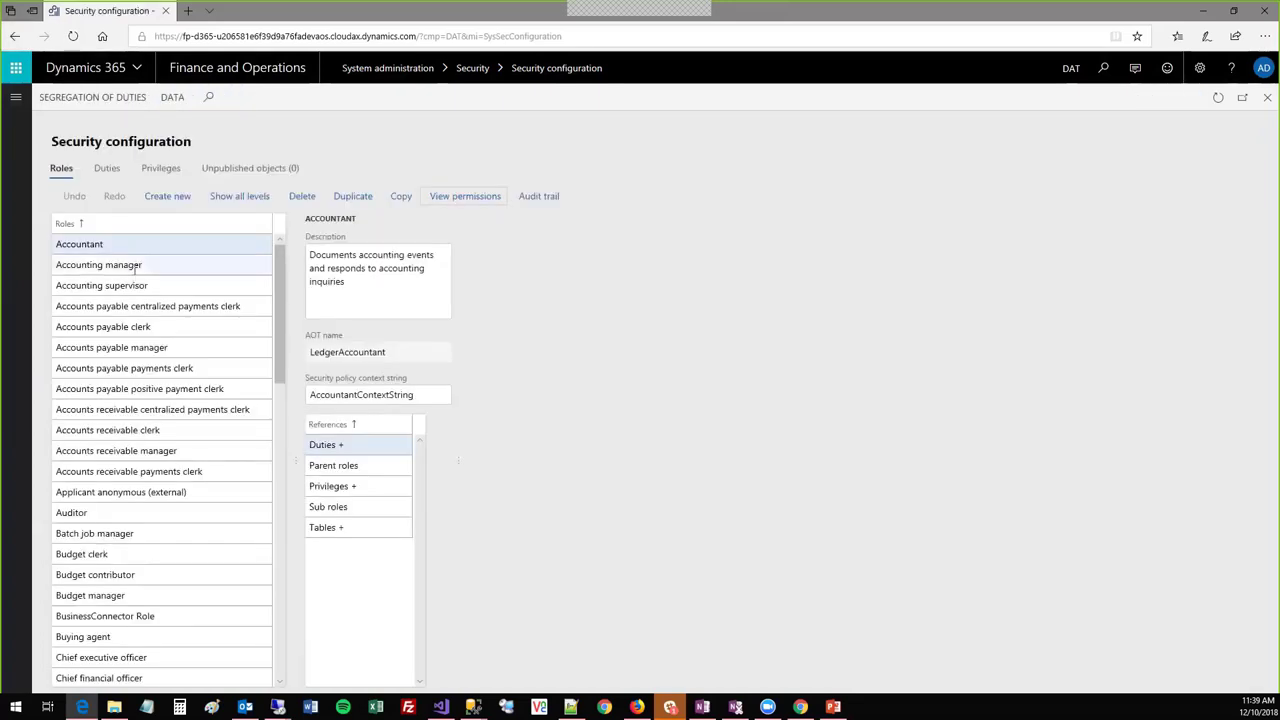
{"action": "left_click", "coordinate": [135, 265]}
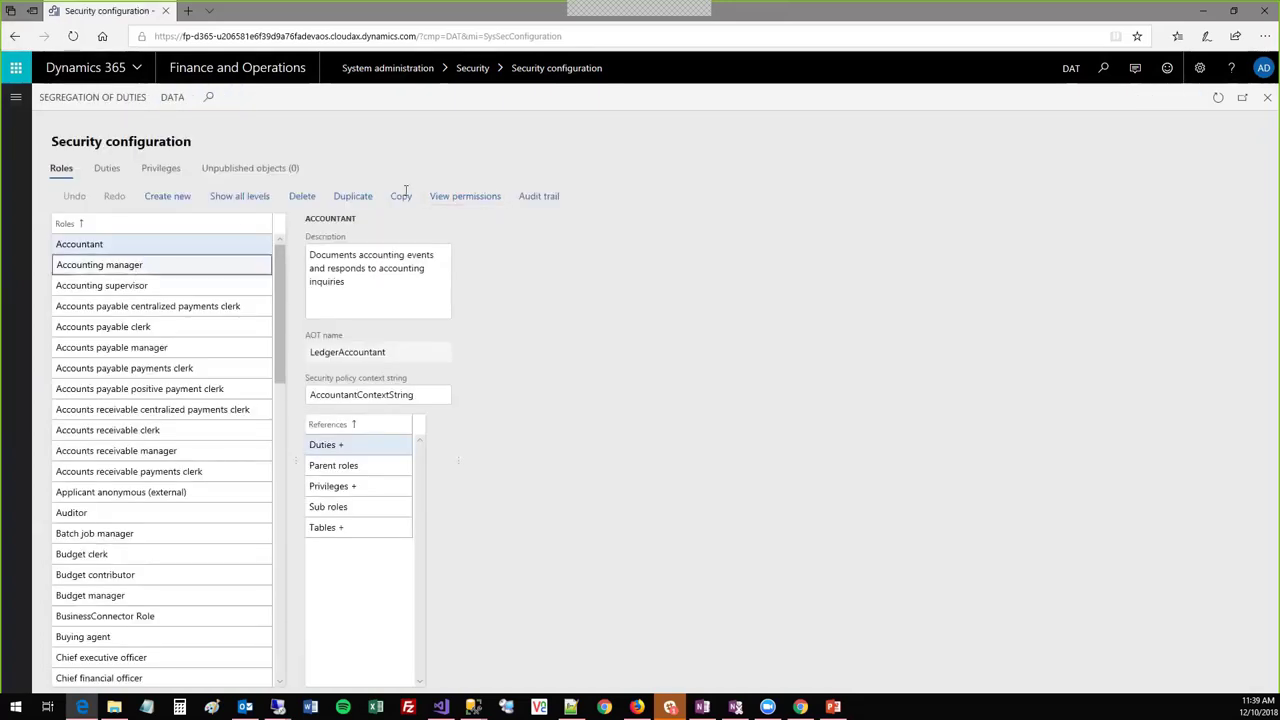
{"action": "left_click", "coordinate": [457, 197]}
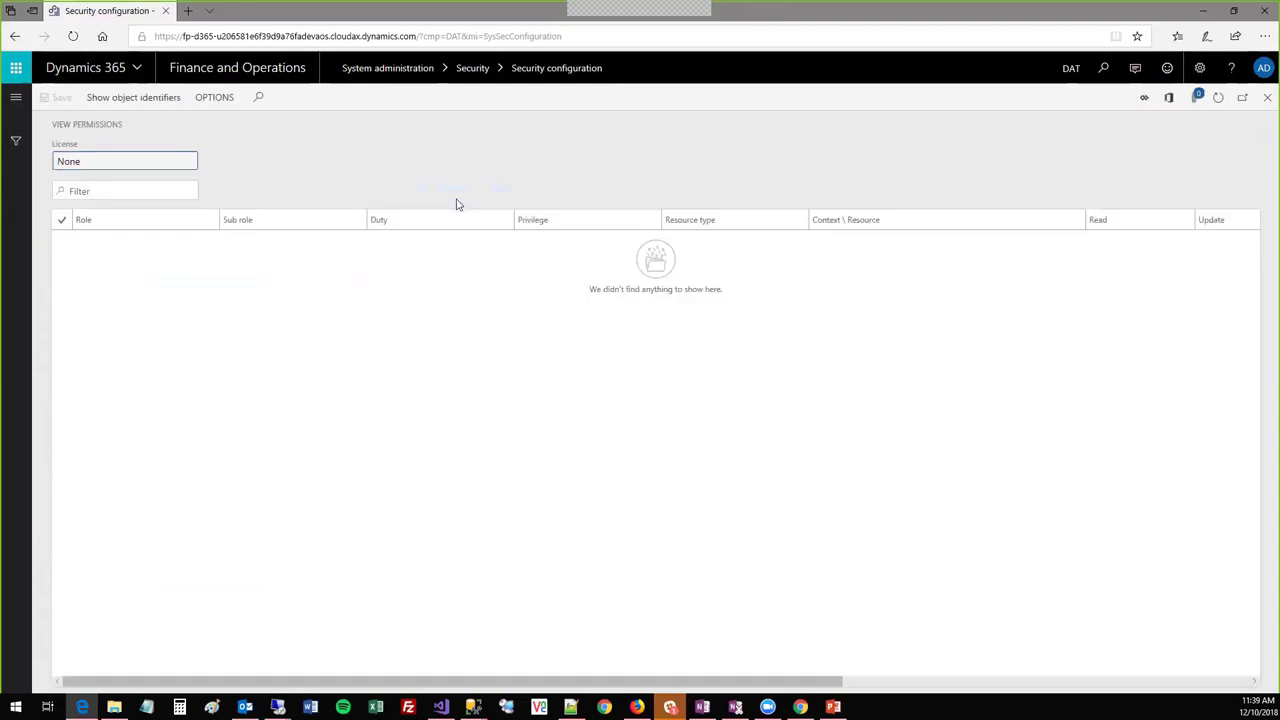
{"action": "left_click", "coordinate": [15, 36]}
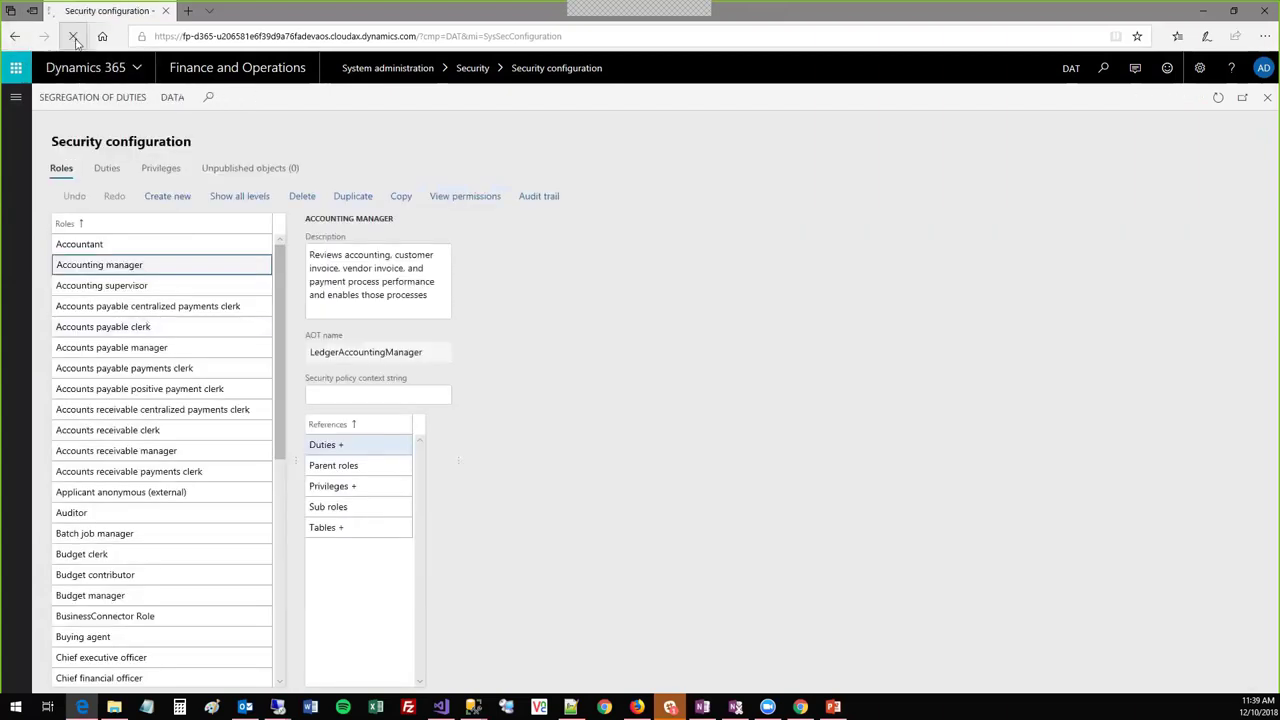
- Reload the security configuration and view the Accounting supervisor role's permissions, including the access-level and license columns
{"action": "left_click", "coordinate": [73, 36]}
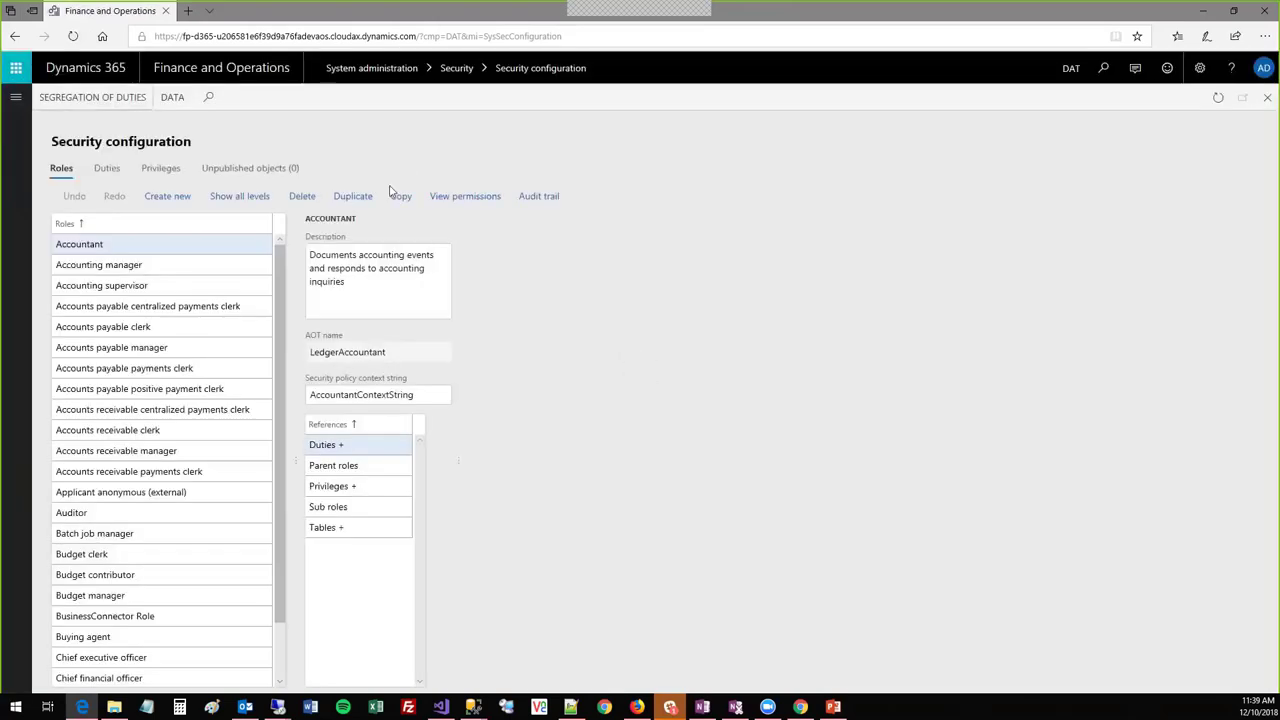
{"action": "left_click", "coordinate": [152, 286]}
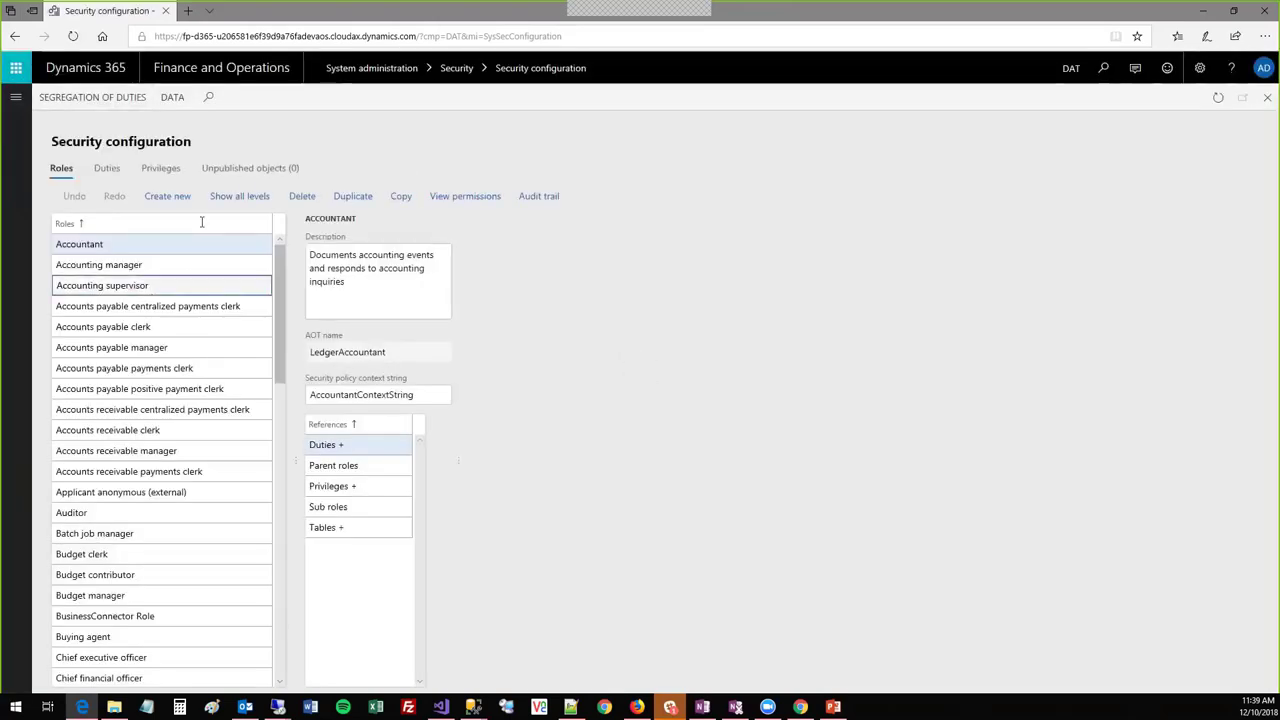
{"action": "left_click", "coordinate": [452, 199]}
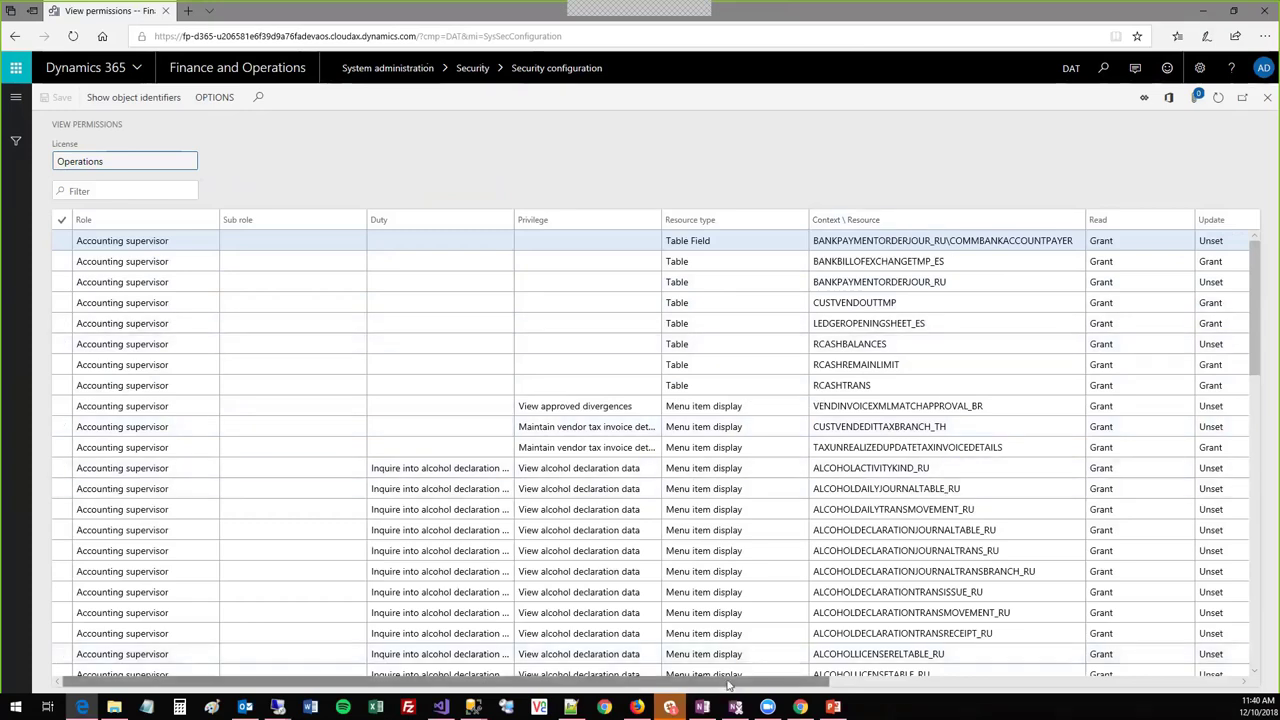
{"action": "left_click_drag", "start_coordinate": [776, 680], "coordinate": [1133, 675]}
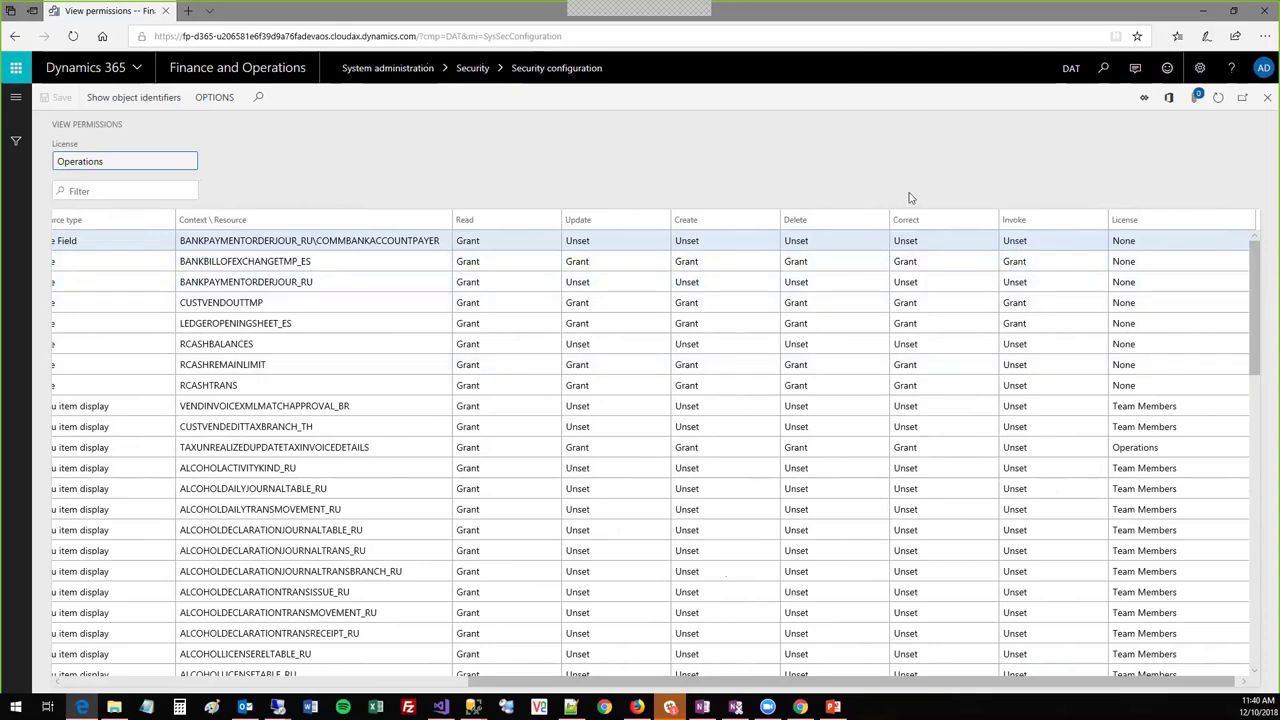
{"action": "left_click_drag", "start_coordinate": [823, 681], "coordinate": [413, 679]}
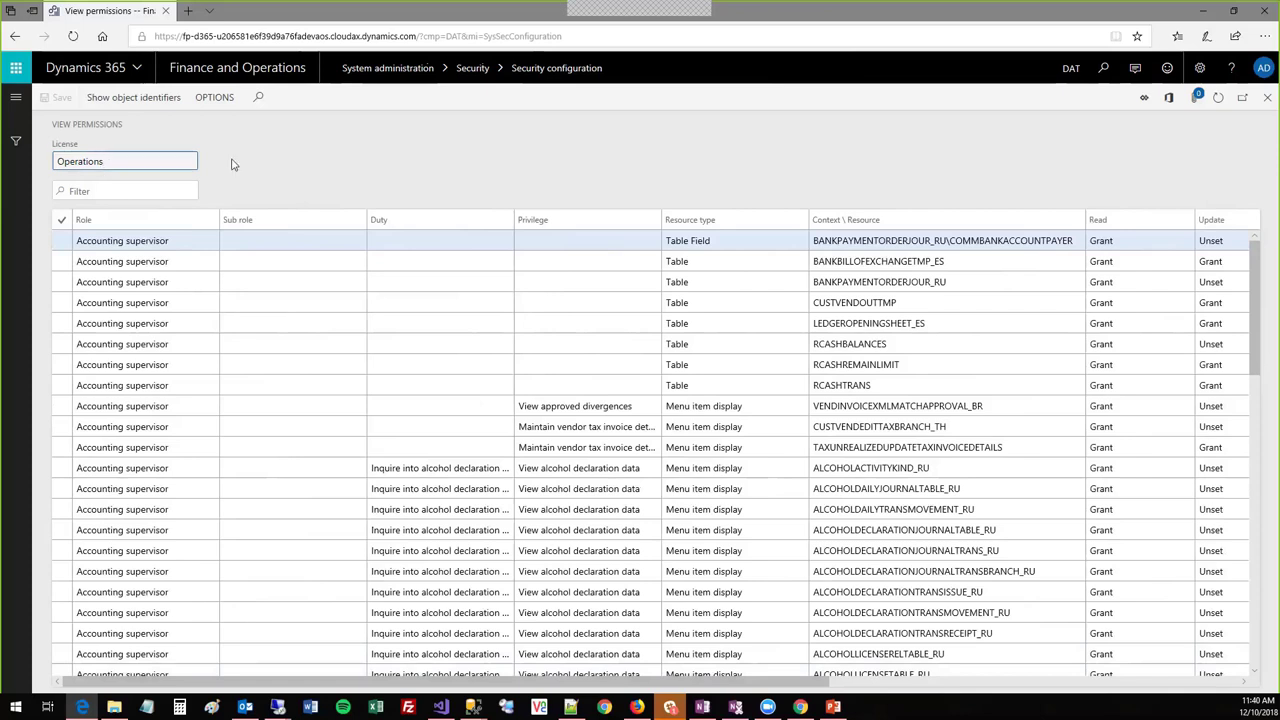
- Open the security diagnostics for the Accounts payable All vendors page and look through the roles, duties and privileges granting access
{"action": "left_click", "coordinate": [16, 100]}
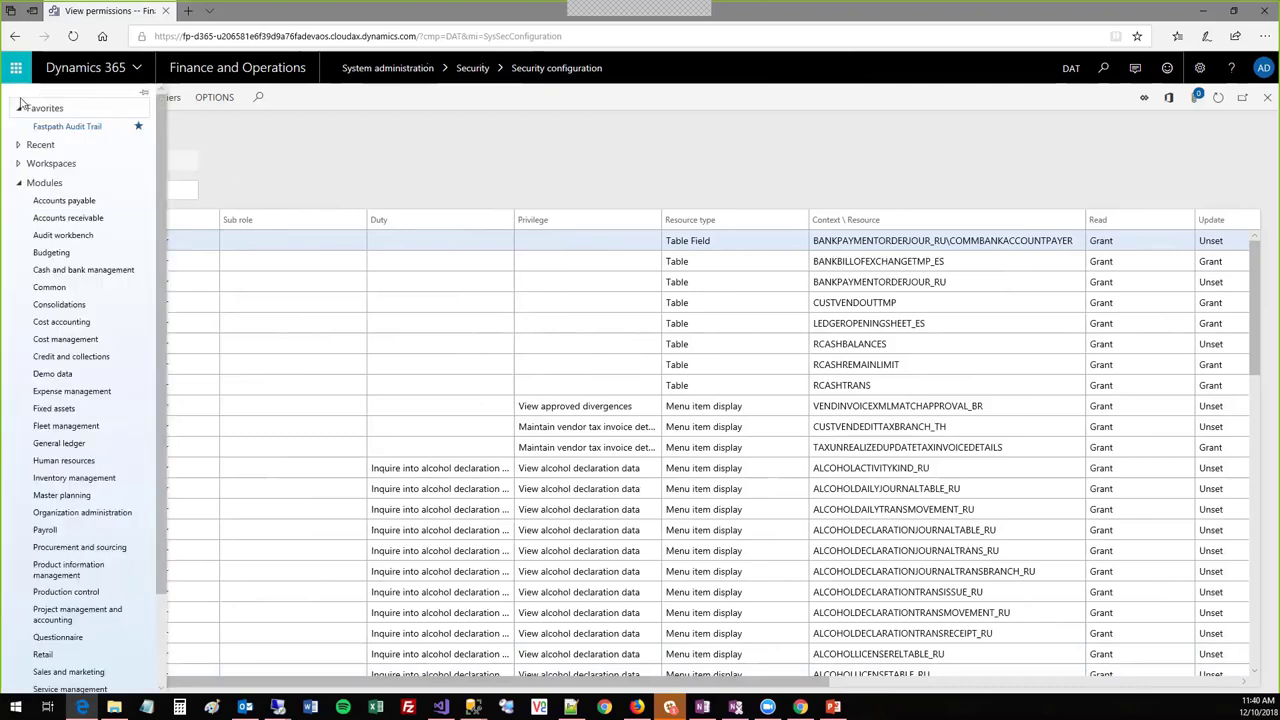
{"action": "left_click", "coordinate": [57, 202]}
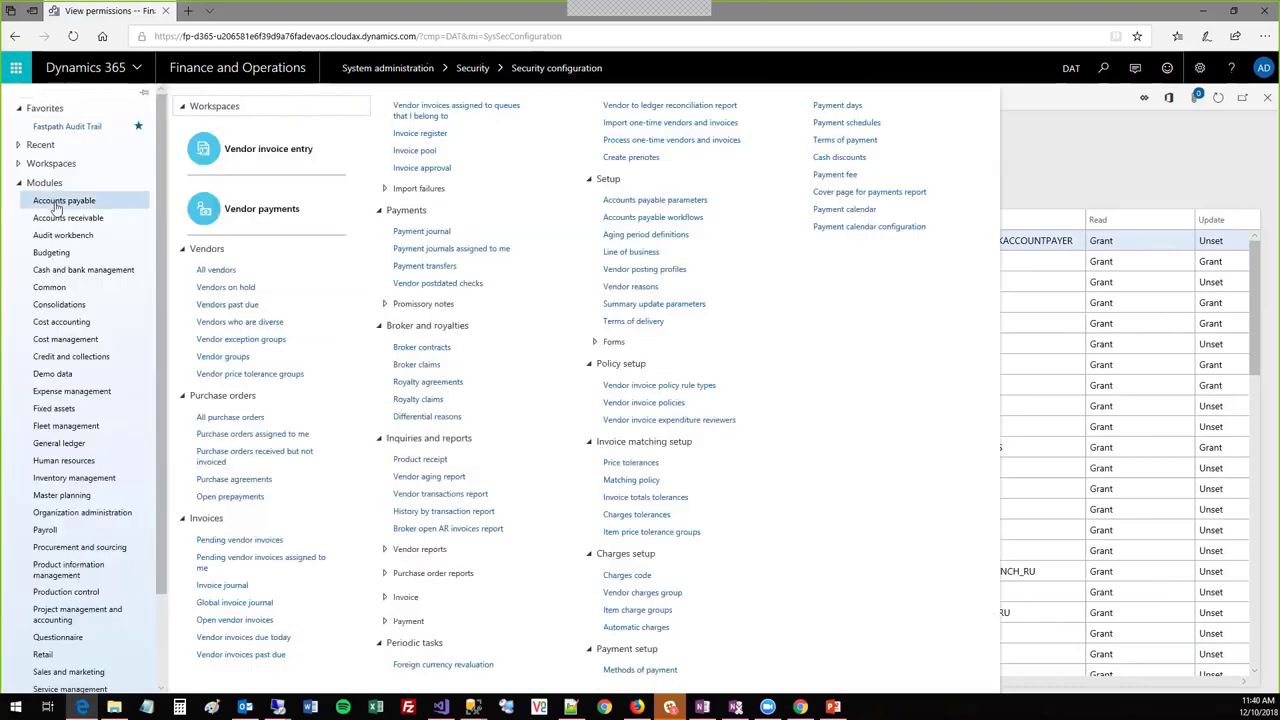
{"action": "left_click", "coordinate": [205, 268]}
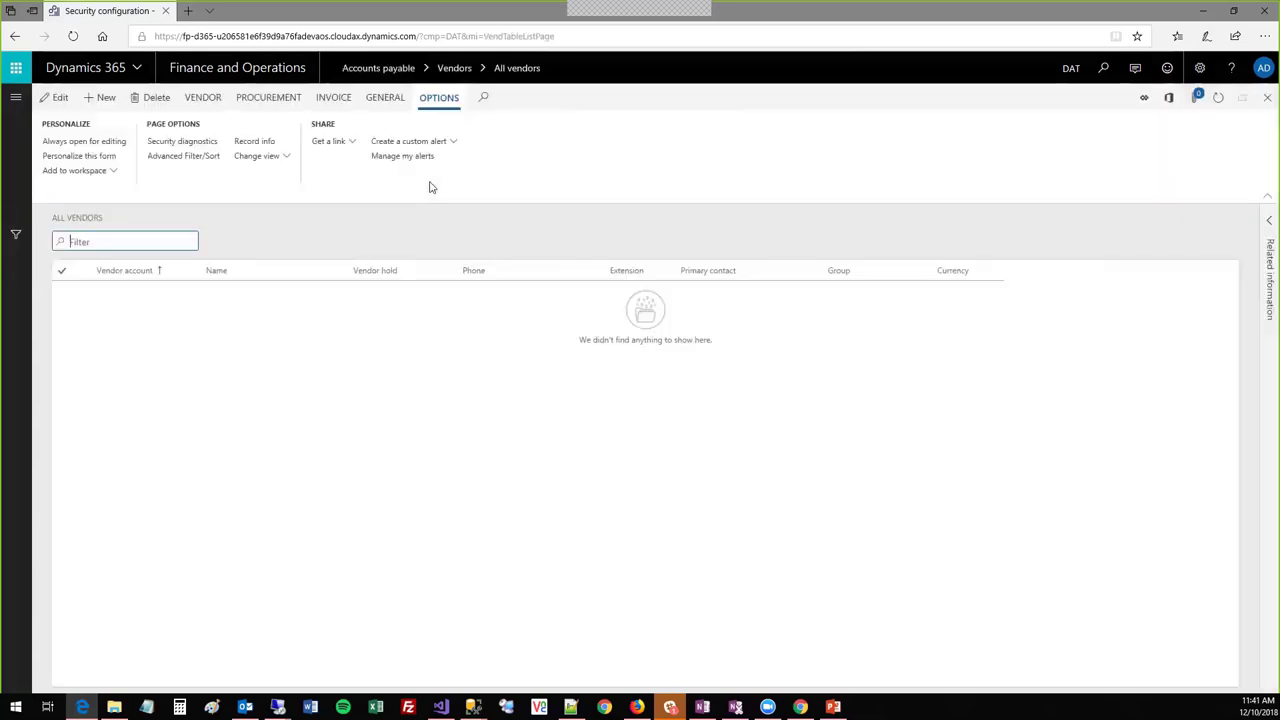
{"action": "left_click", "coordinate": [198, 144]}
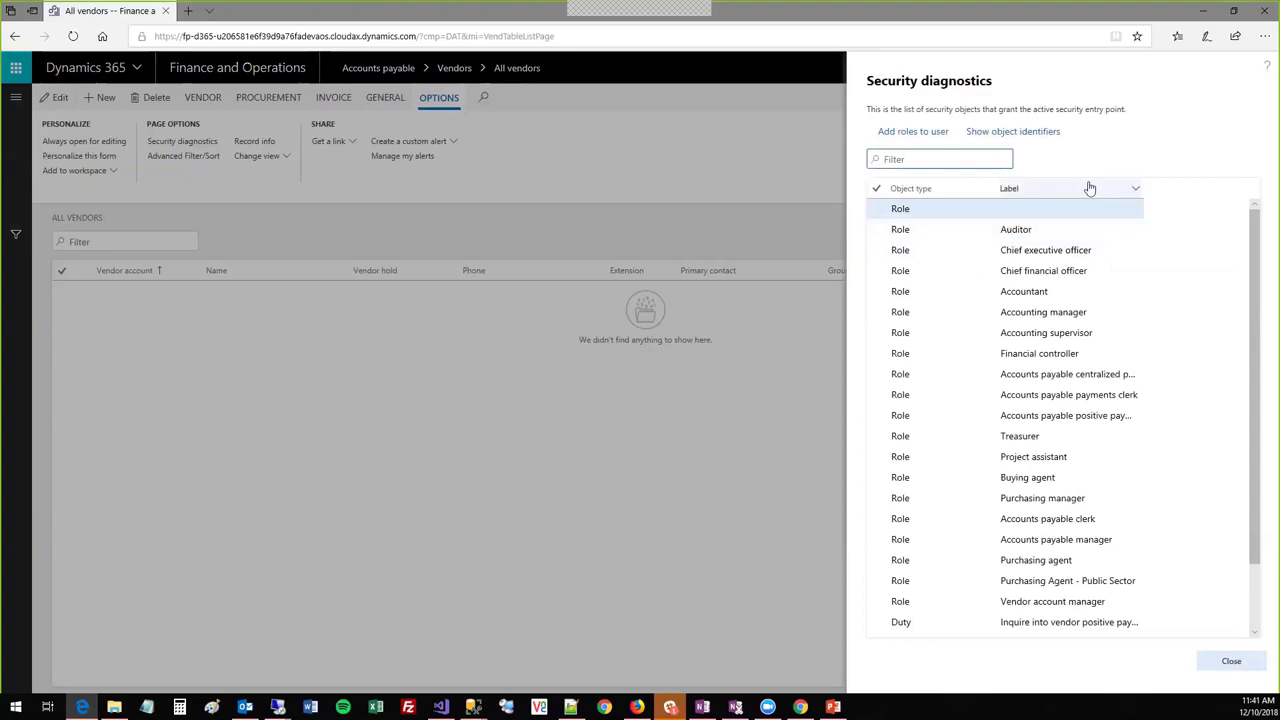
{"action": "scroll", "coordinate": [1082, 350], "scroll_direction": "down", "scroll_amount": 2}
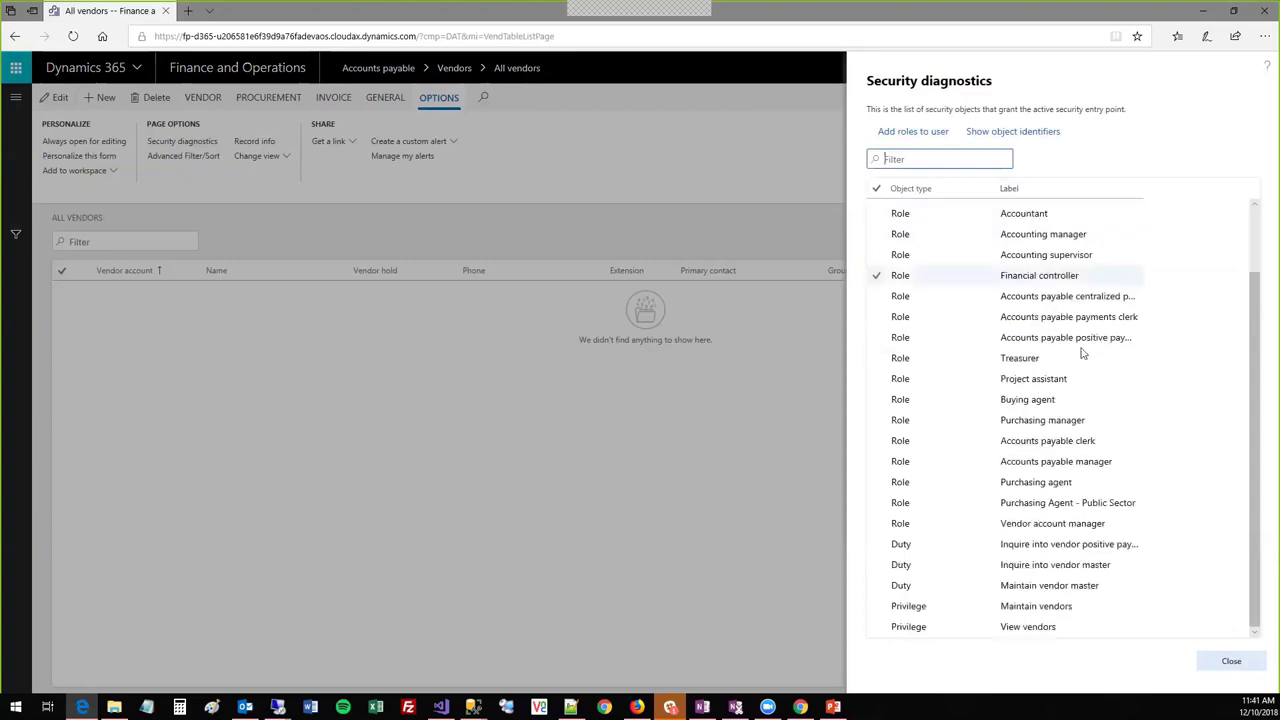
{"action": "scroll", "coordinate": [1028, 566], "scroll_direction": "up", "scroll_amount": 2}
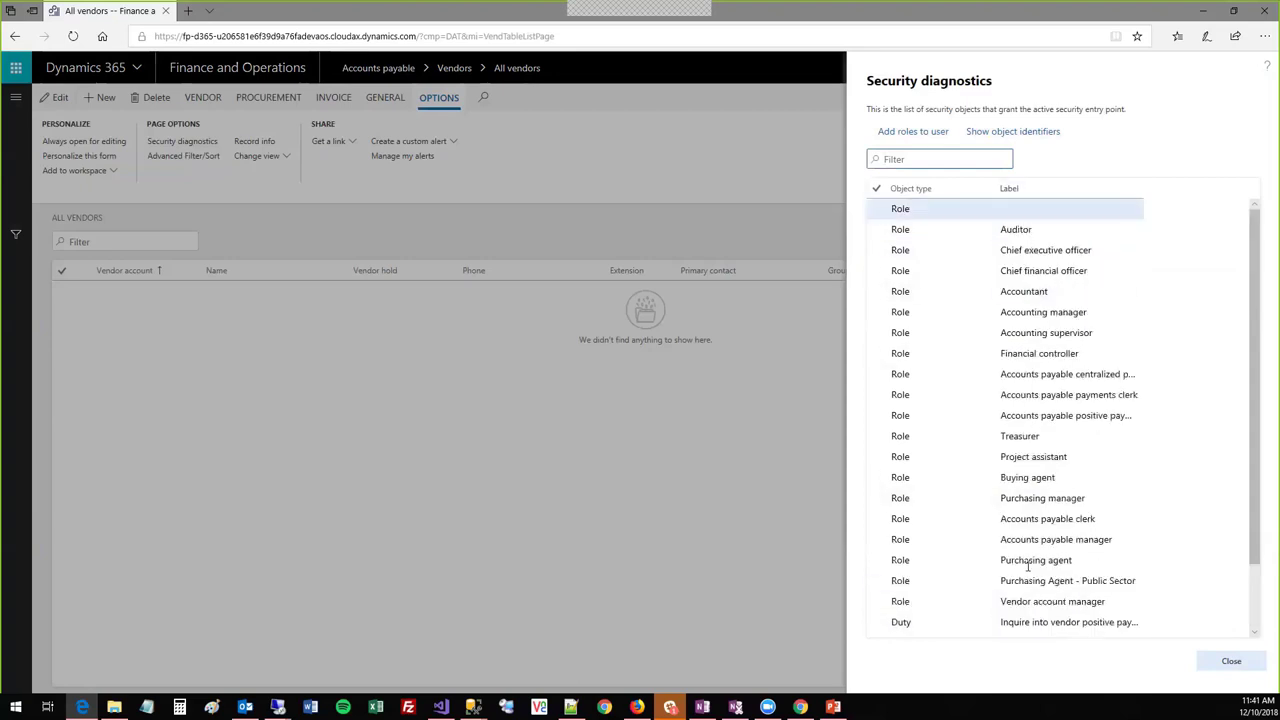
- Check the assignment actions offered for the Auditor role, the vendor positive pay inquiry duty and the Maintain vendors privilege, closing the diagnostics
{"action": "left_click", "coordinate": [926, 230]}
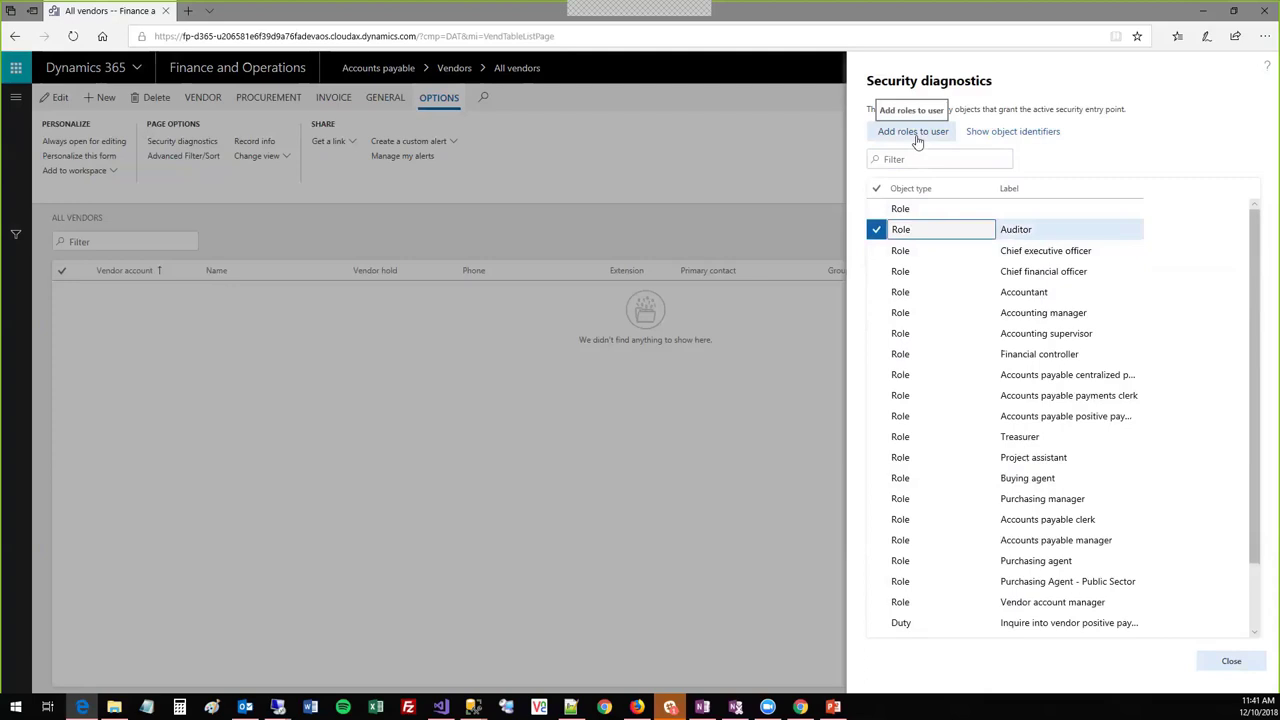
{"action": "scroll", "coordinate": [931, 585], "scroll_direction": "down", "scroll_amount": 2}
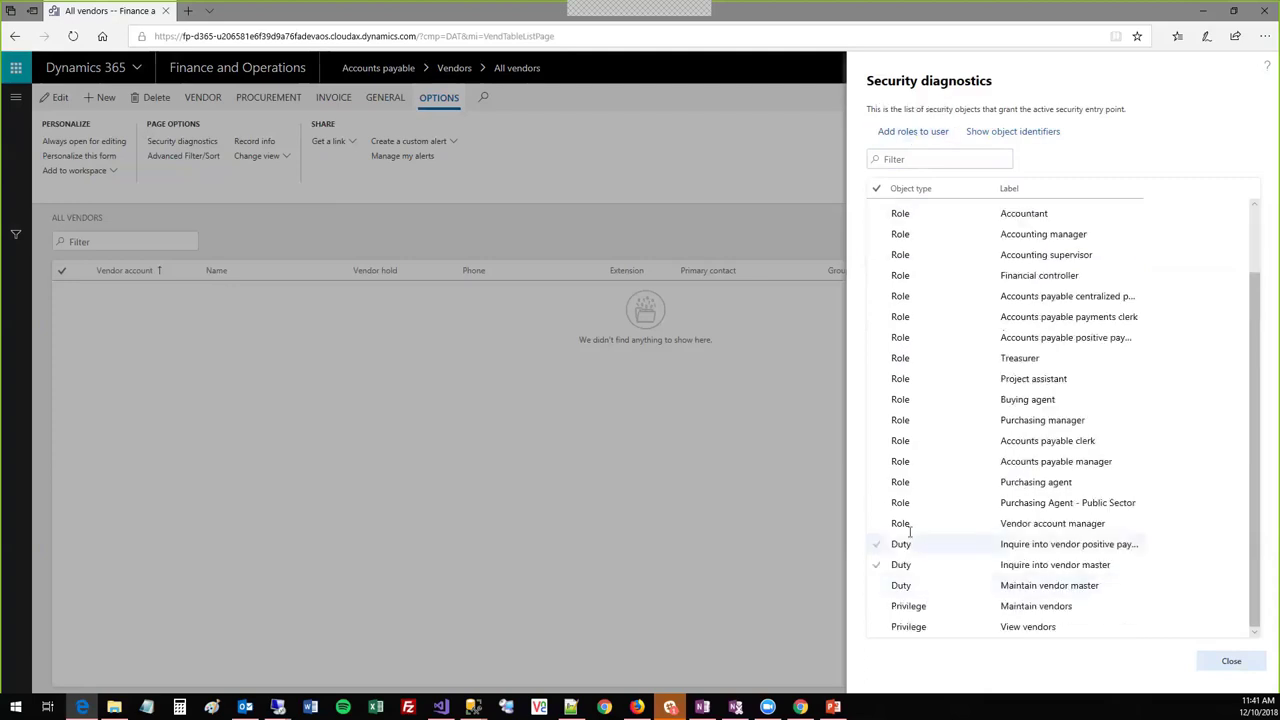
{"action": "left_click", "coordinate": [912, 546]}
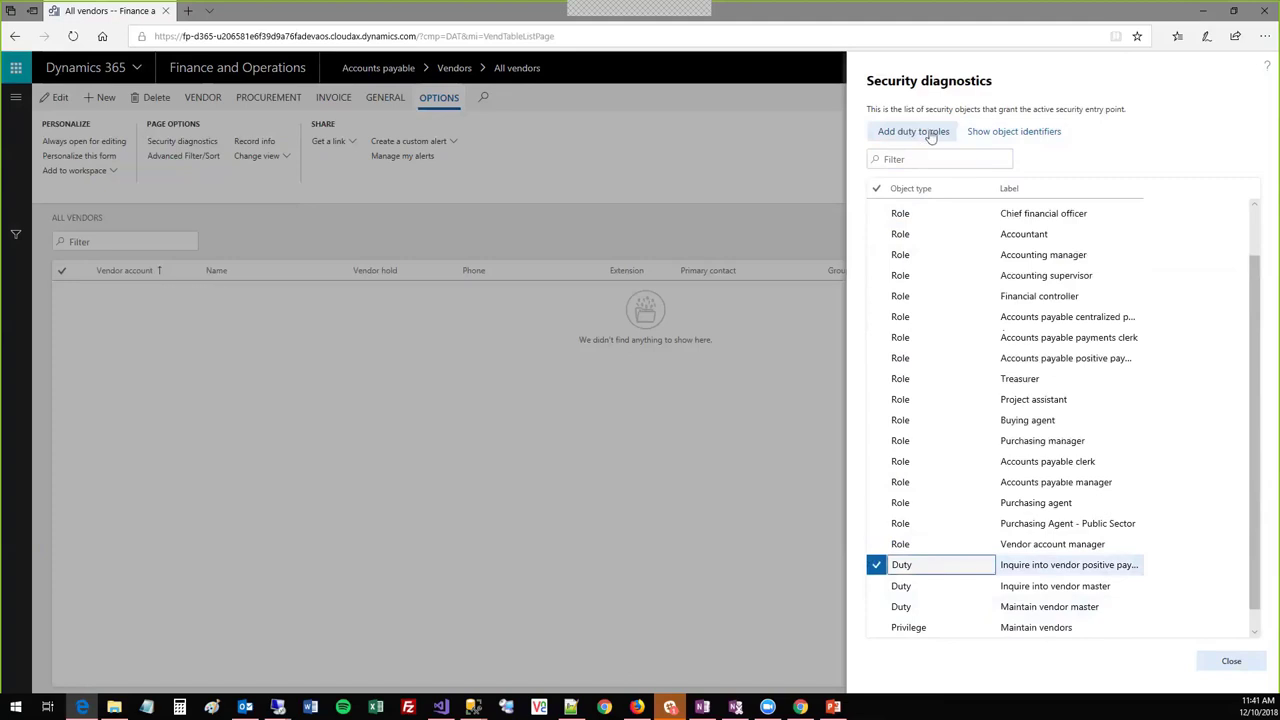
{"action": "left_click", "coordinate": [905, 627]}
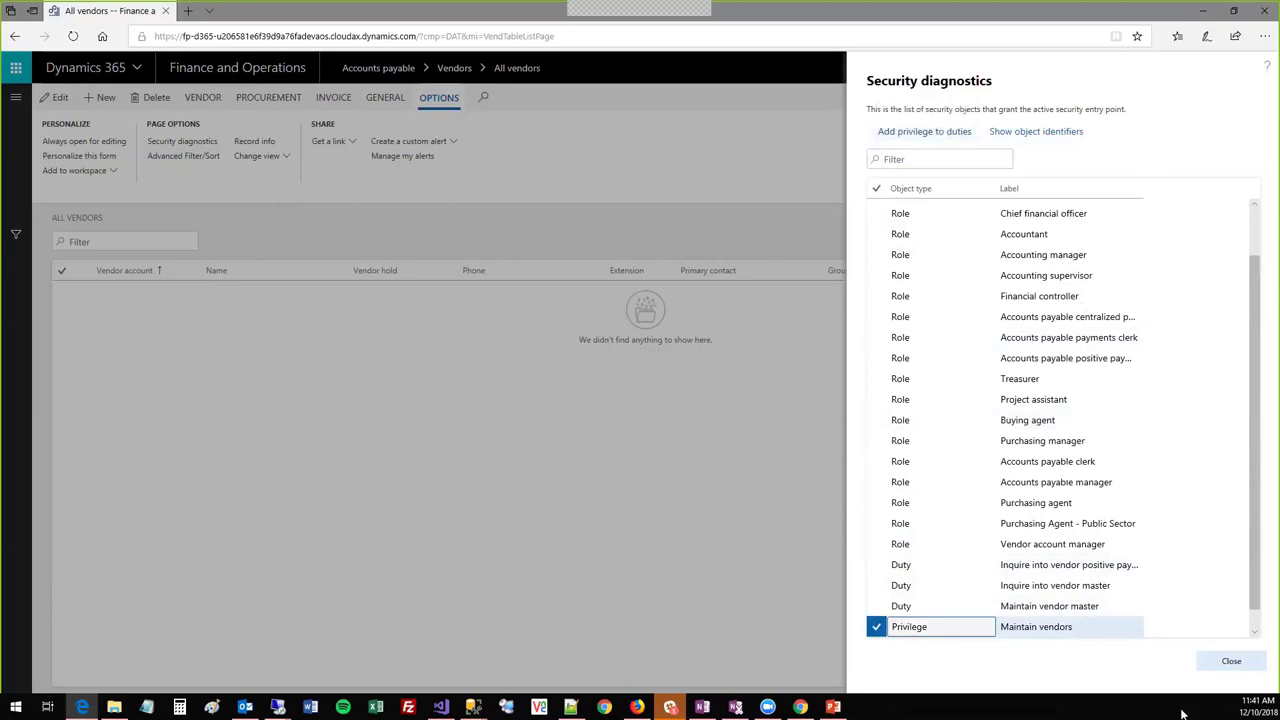
{"action": "left_click", "coordinate": [1231, 664]}
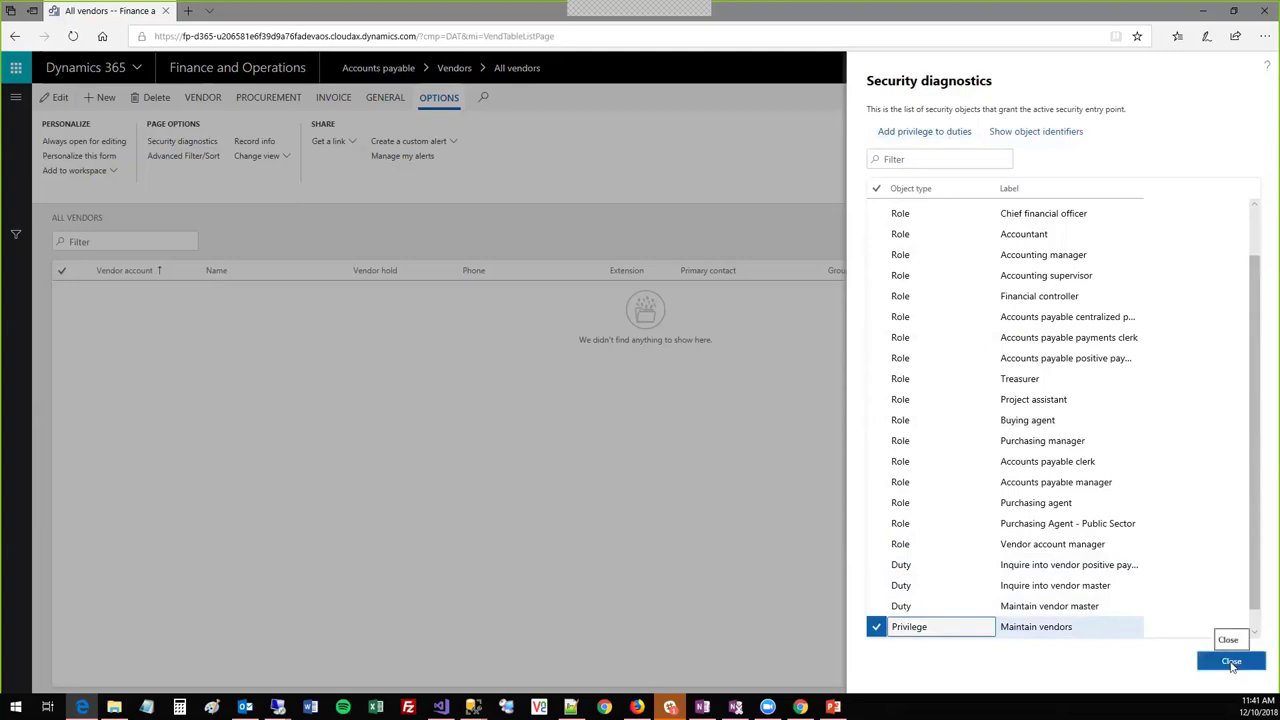
- Return to the dashboard and start a new task recording named "demo"
{"action": "left_click", "coordinate": [183, 68]}
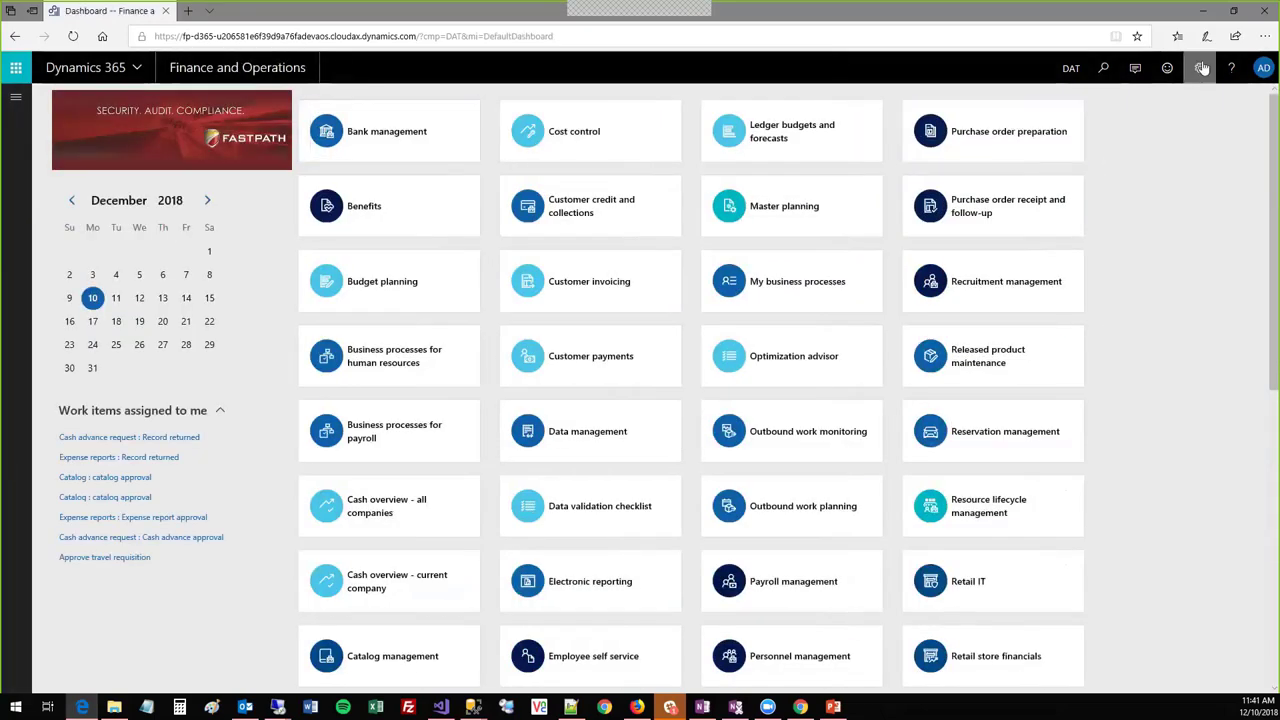
{"action": "left_click", "coordinate": [1202, 68]}
{"action": "left_click", "coordinate": [1205, 119]}
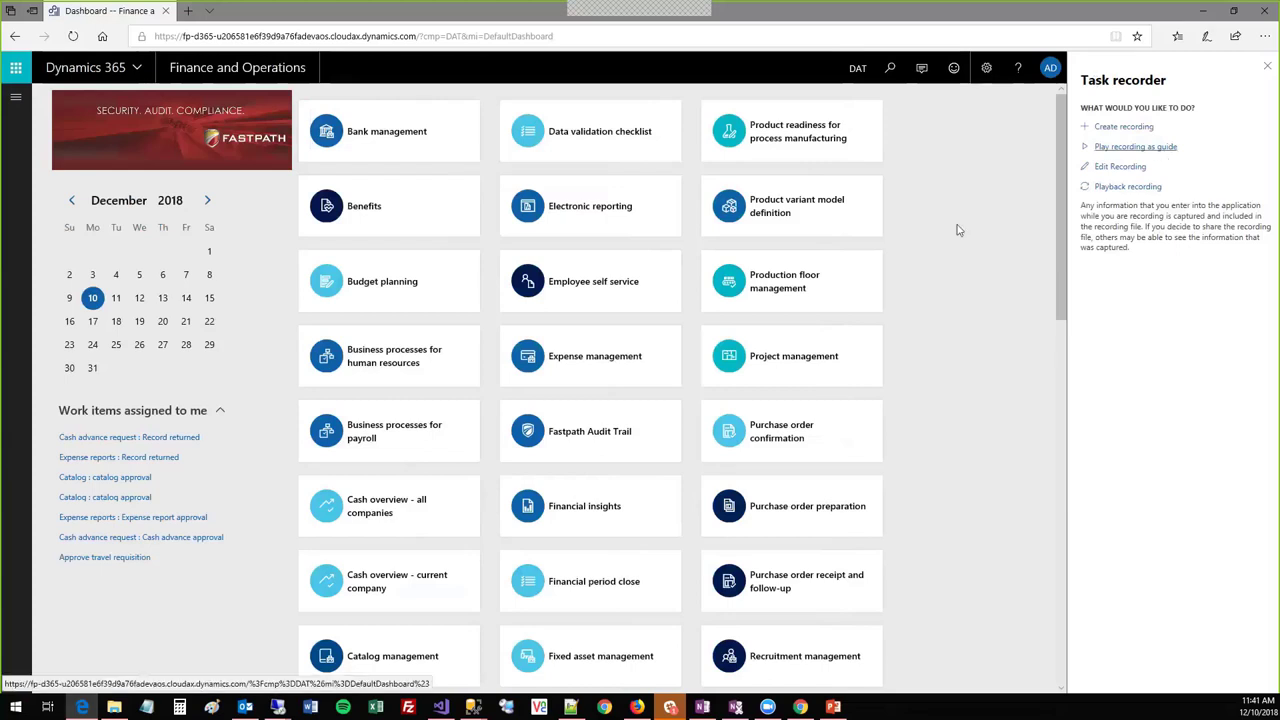
{"action": "left_click", "coordinate": [1125, 126]}
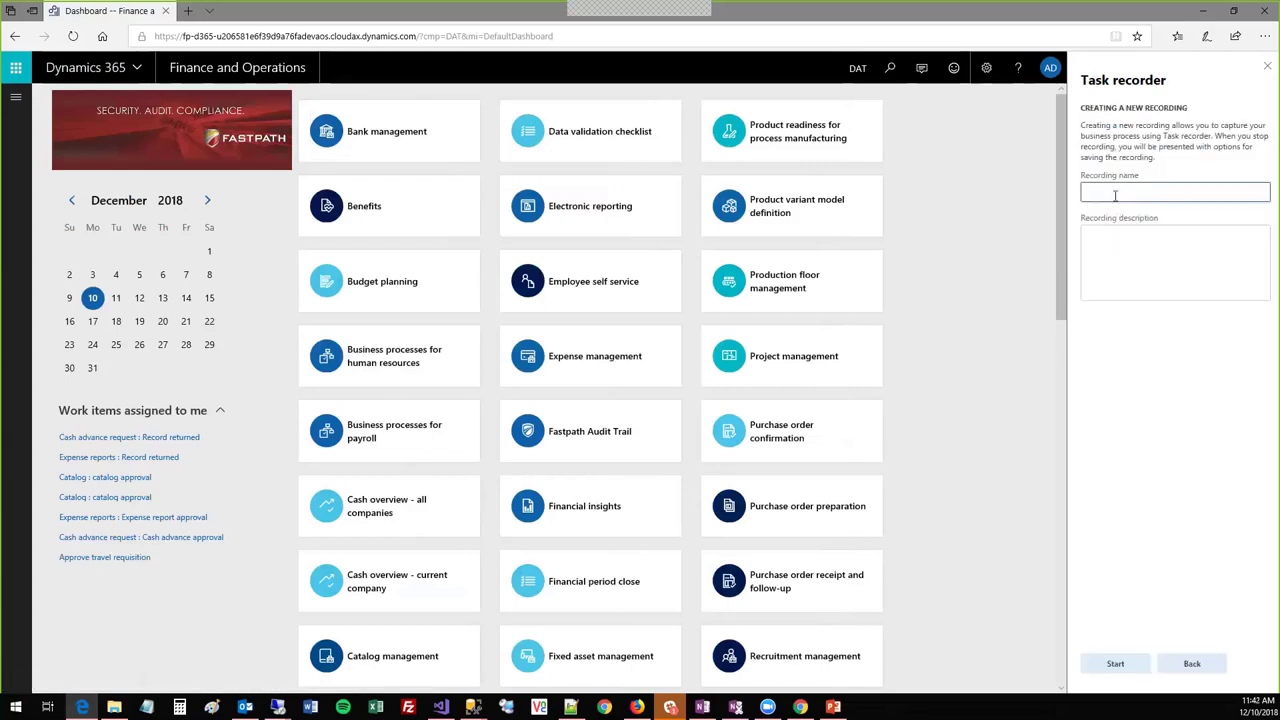
{"action": "type", "text": "demo"}
{"action": "left_click", "coordinate": [1138, 670]}
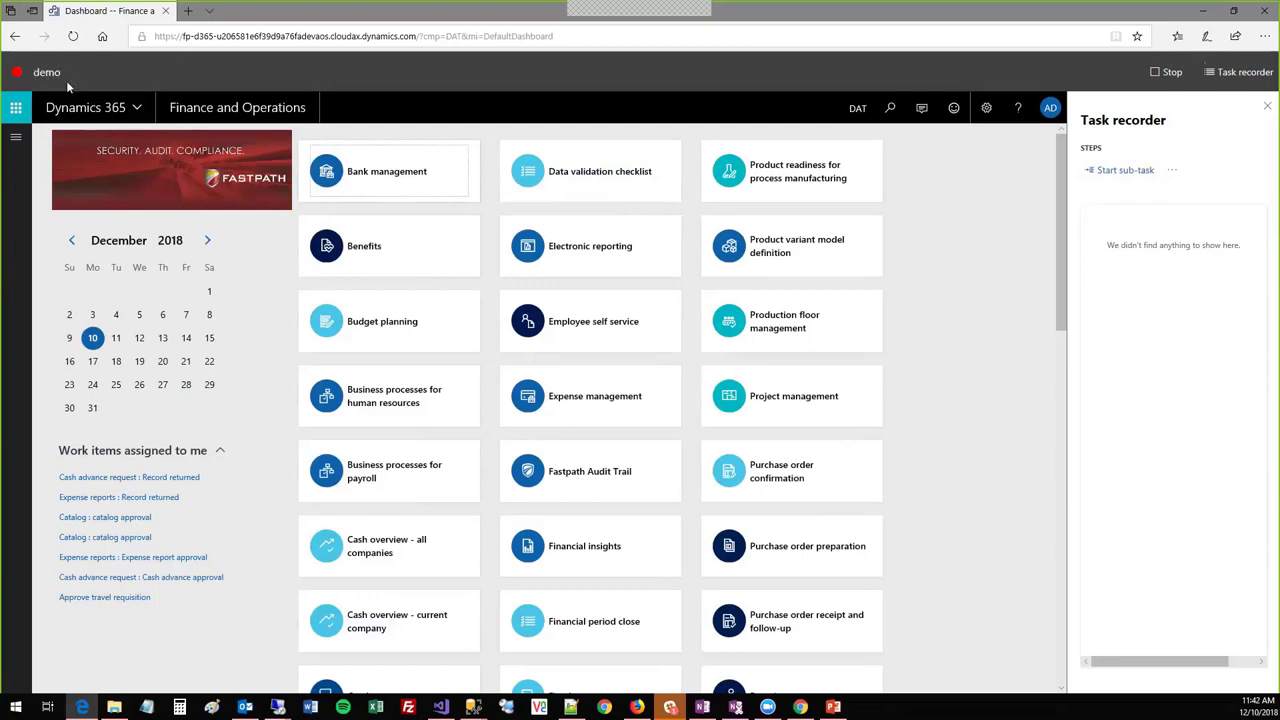
- Record opening the Accounts payable All vendors page and its Procurement actions, and end the recording without saving it
{"action": "left_click", "coordinate": [20, 143]}
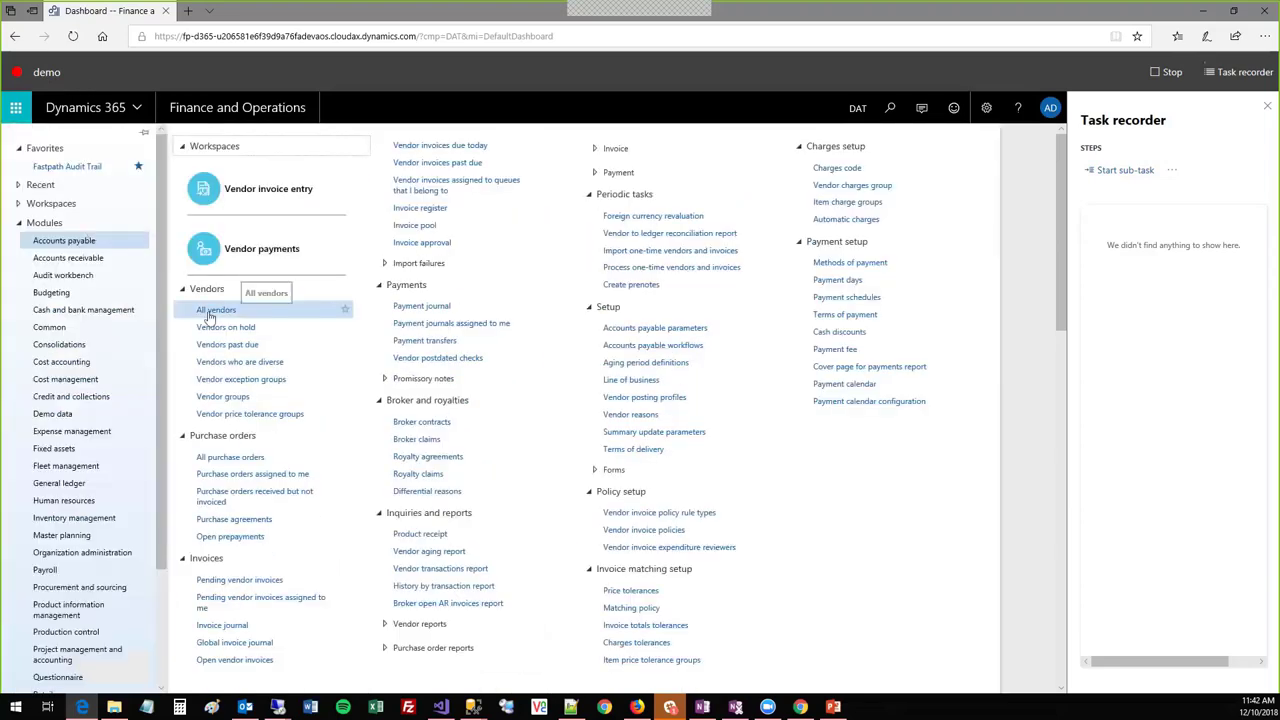
{"action": "left_click", "coordinate": [210, 316]}
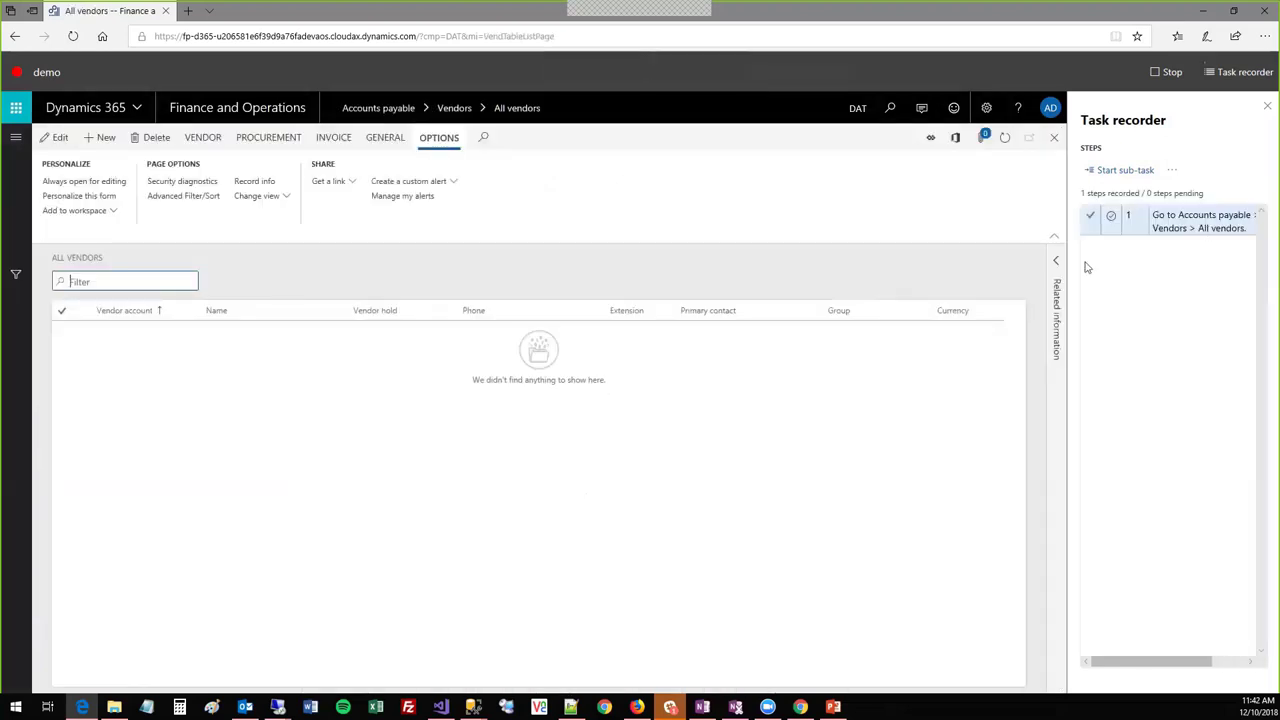
{"action": "left_click", "coordinate": [1186, 229]}
{"action": "left_click", "coordinate": [292, 140]}
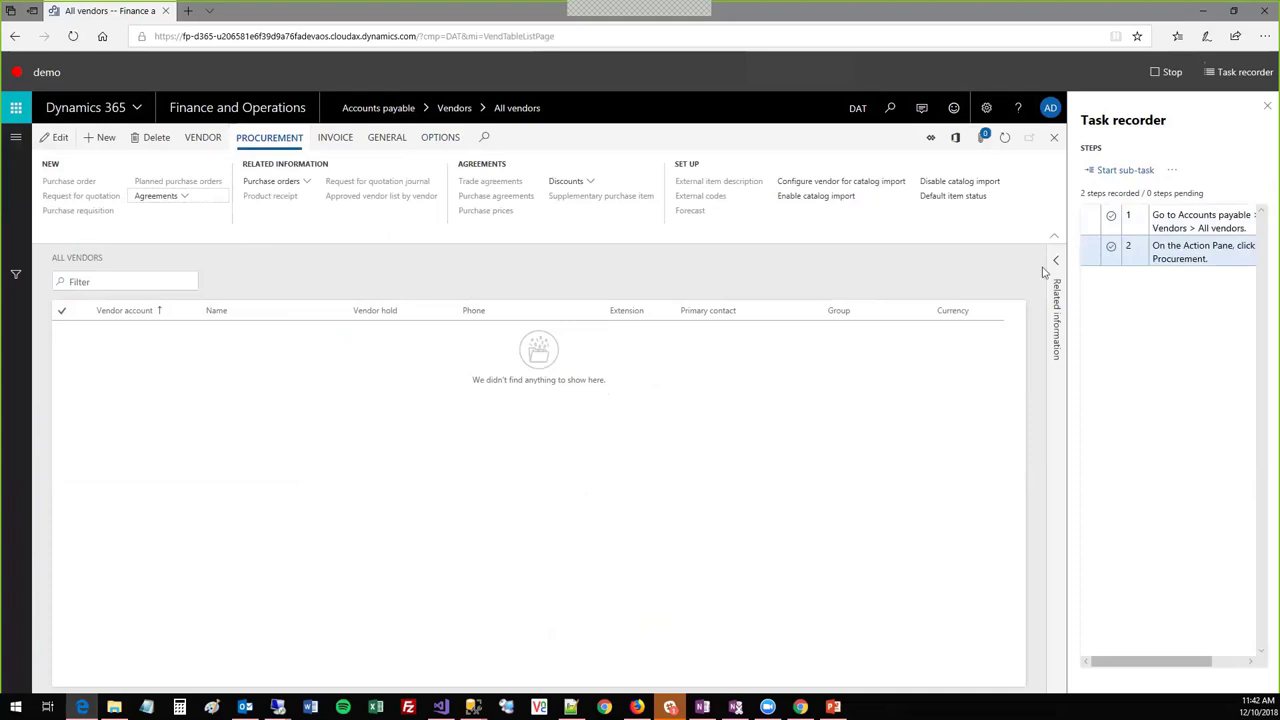
{"action": "left_click", "coordinate": [1162, 74]}
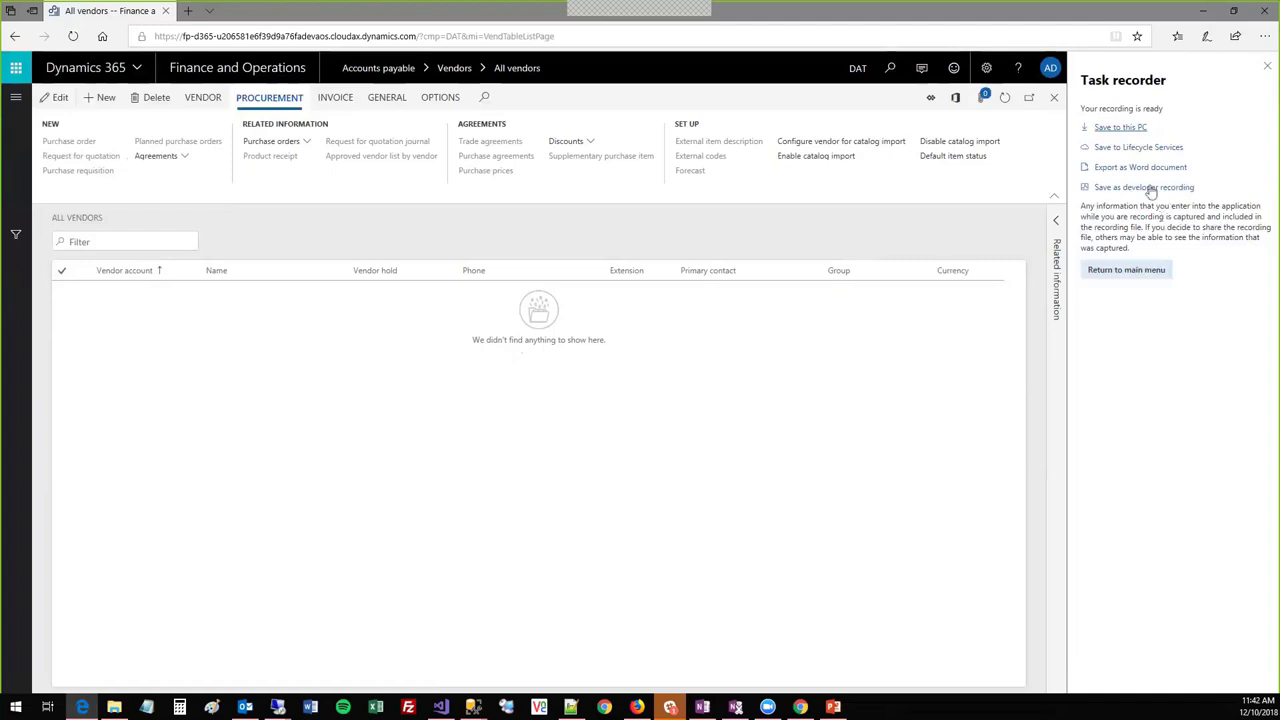
{"action": "left_click", "coordinate": [1267, 67]}
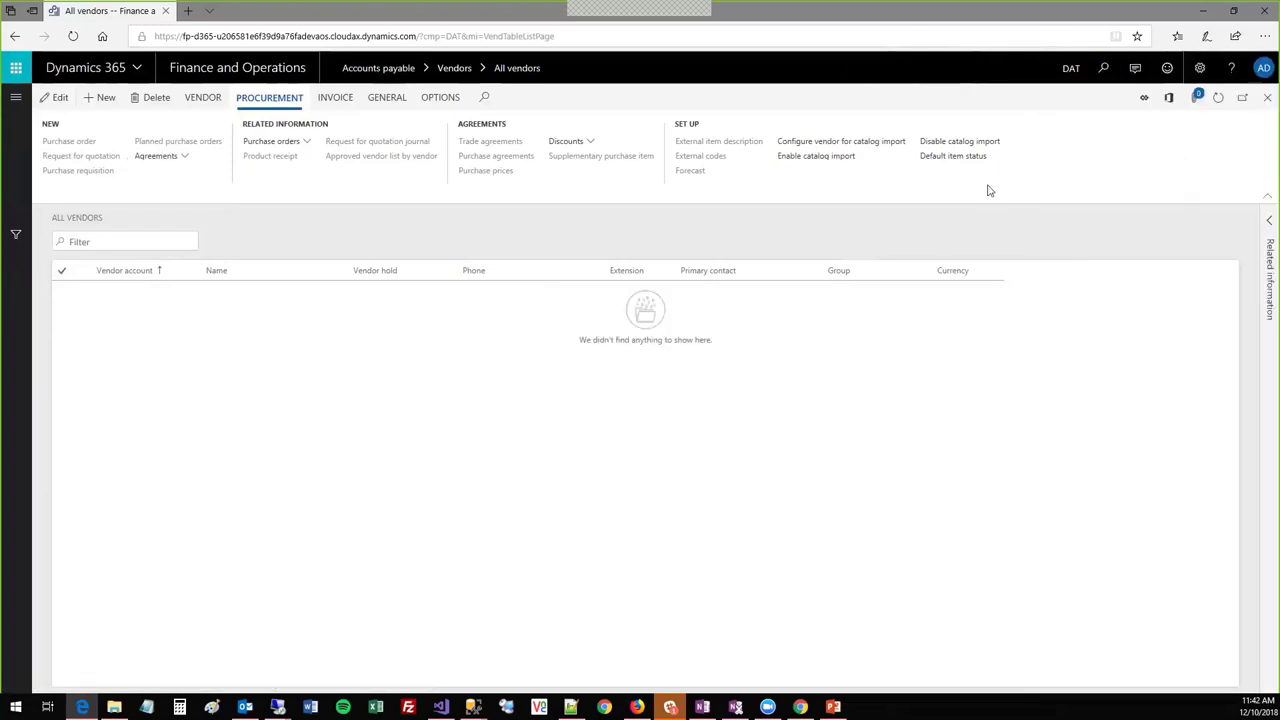
- Open the Security diagnostics for task recordings from the System administration module
{"action": "left_click", "coordinate": [16, 97]}
{"action": "scroll", "coordinate": [100, 580], "scroll_direction": "down", "scroll_amount": 1}
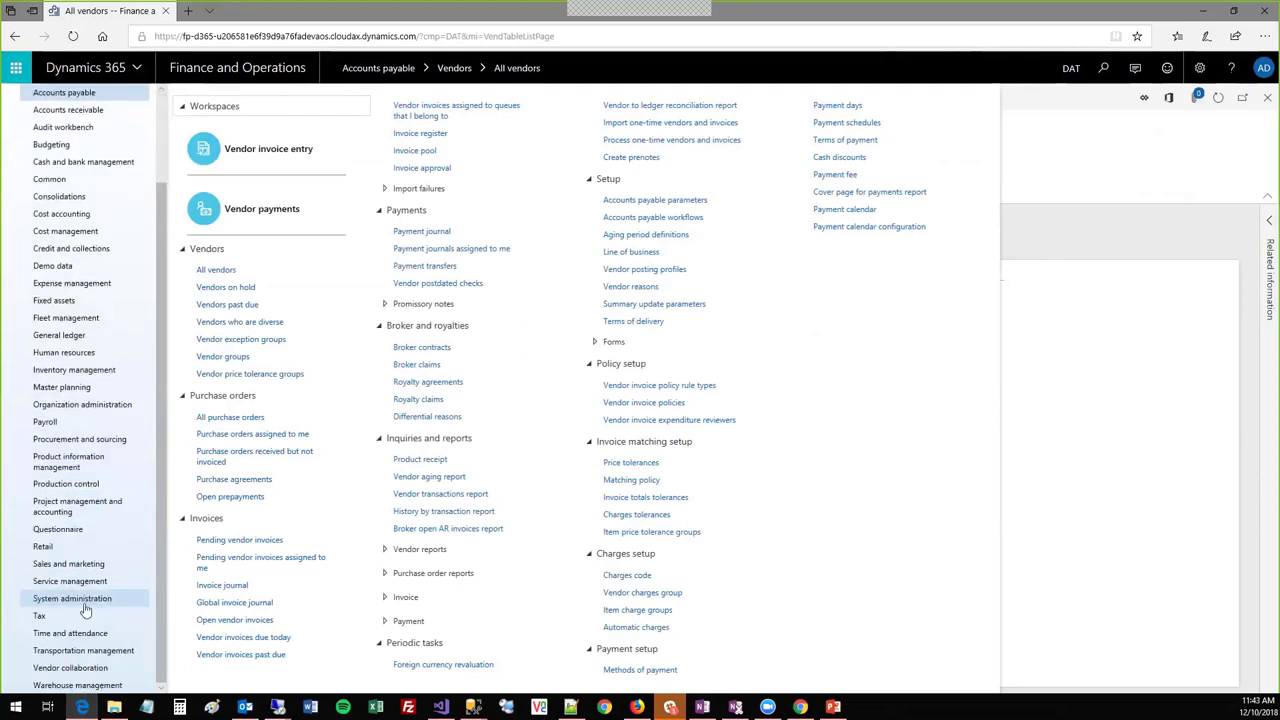
{"action": "left_click", "coordinate": [83, 600]}
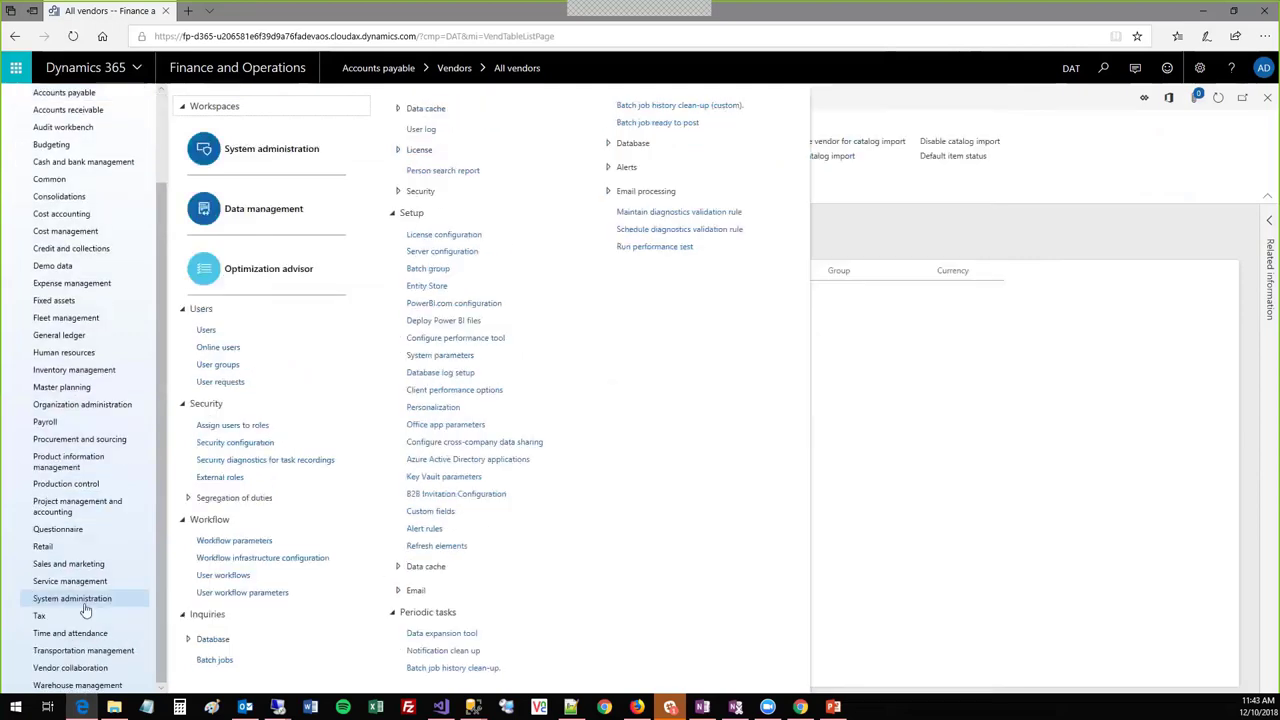
{"action": "left_click", "coordinate": [284, 462]}
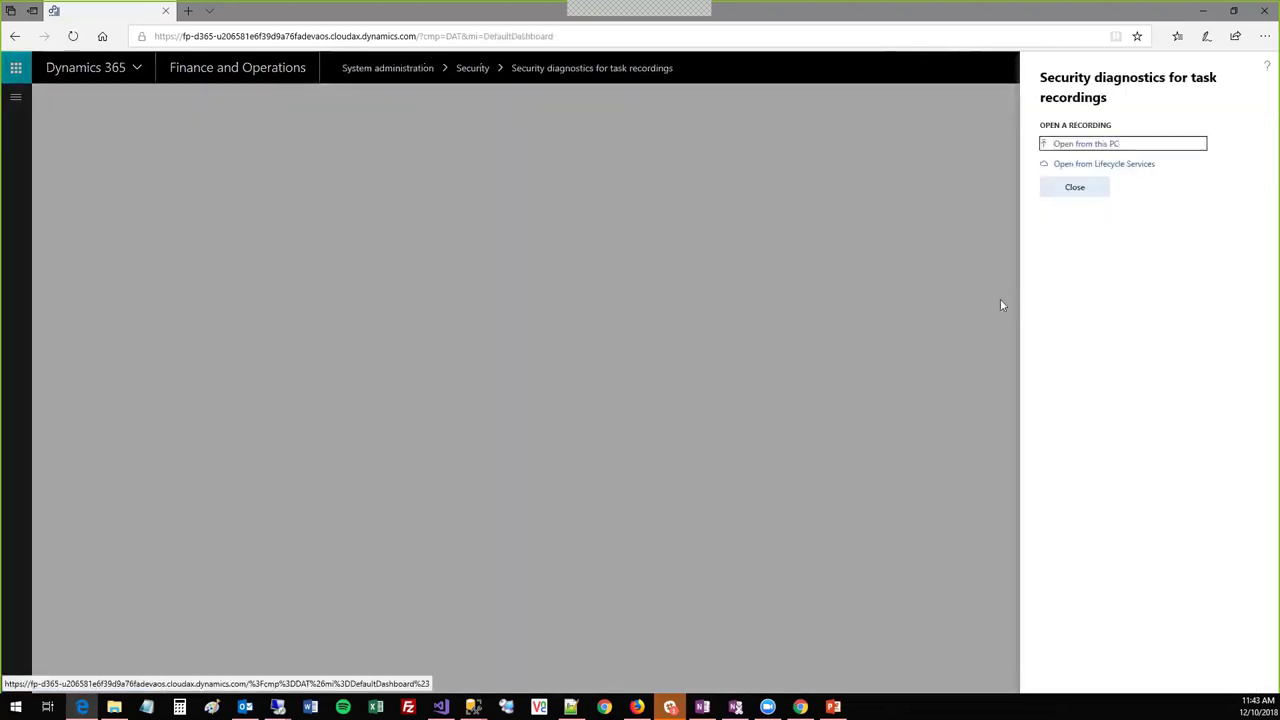
- Load the "D365FO - Demo Scenario.xml" recording from this PC into the security diagnostics
{"action": "left_click", "coordinate": [1082, 145]}
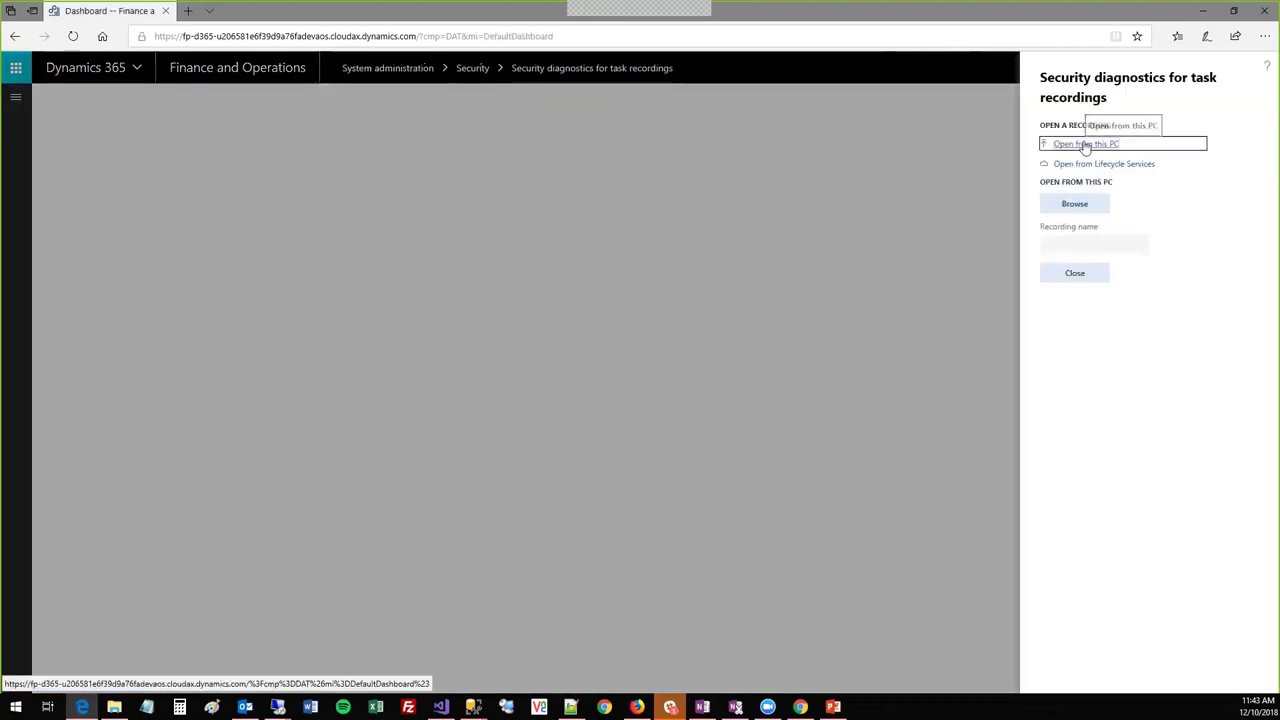
{"action": "left_click", "coordinate": [1080, 205]}
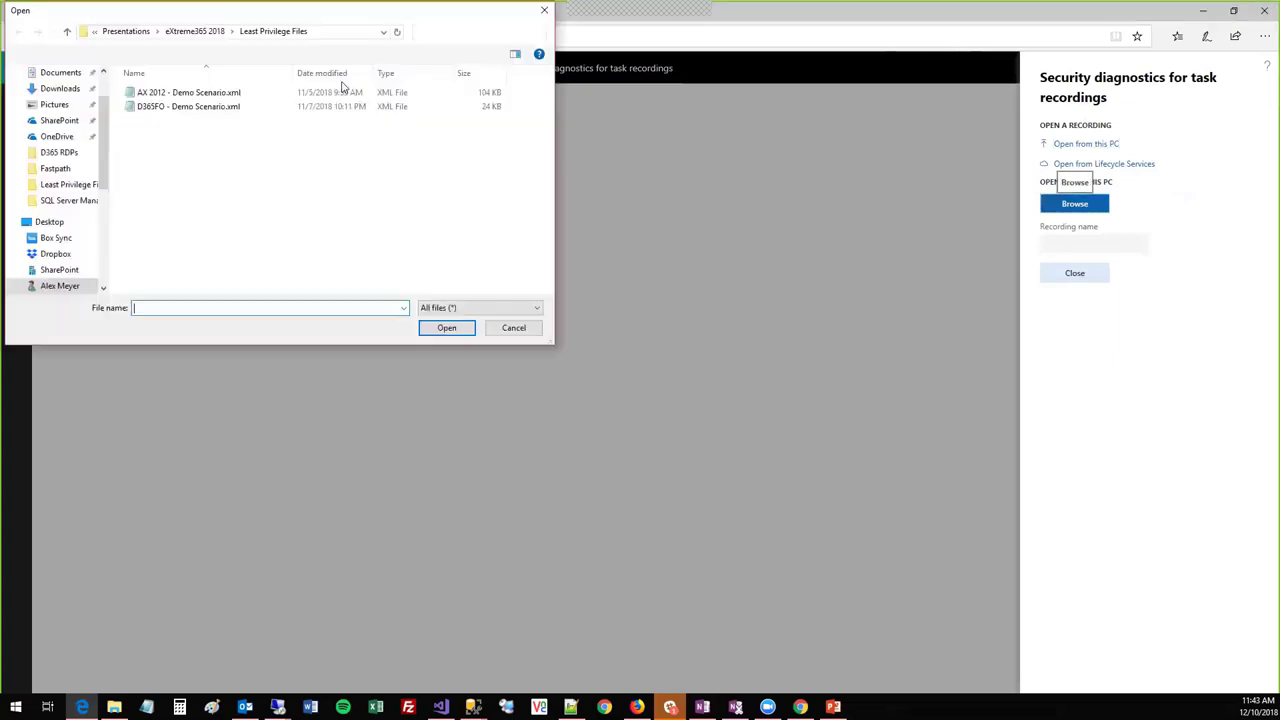
{"action": "left_click", "coordinate": [345, 210]}
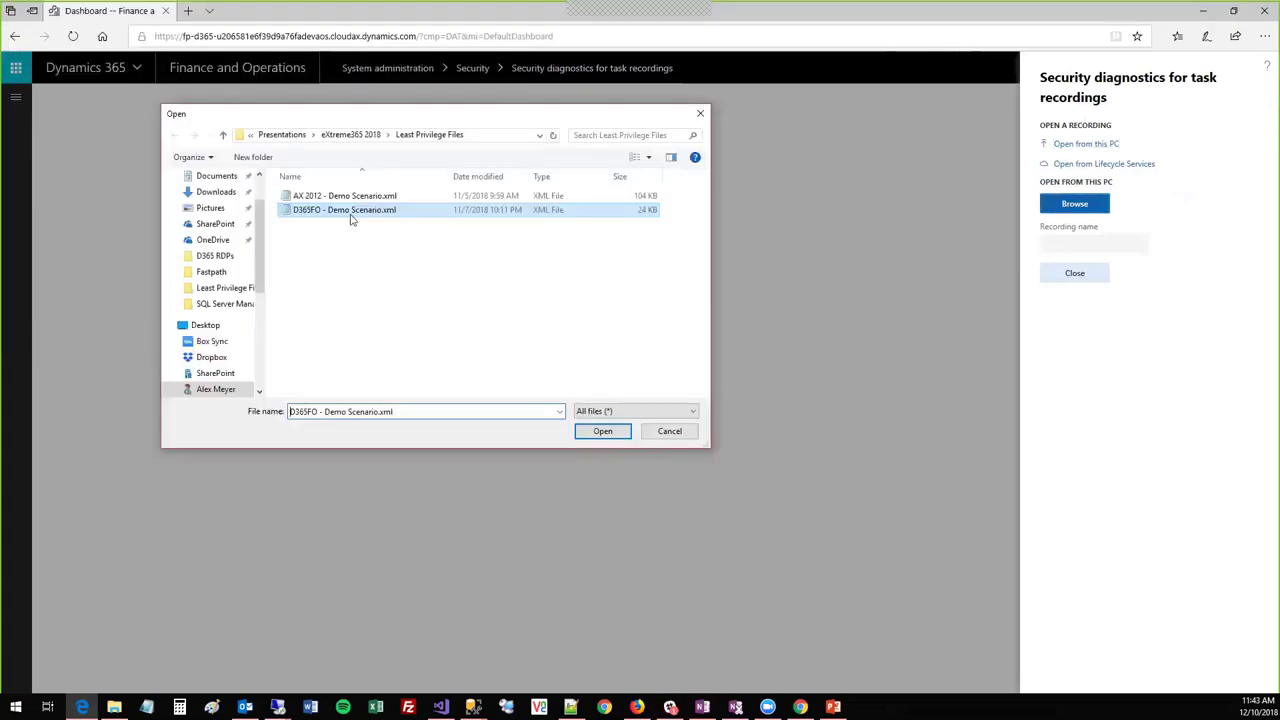
{"action": "left_click", "coordinate": [600, 433]}
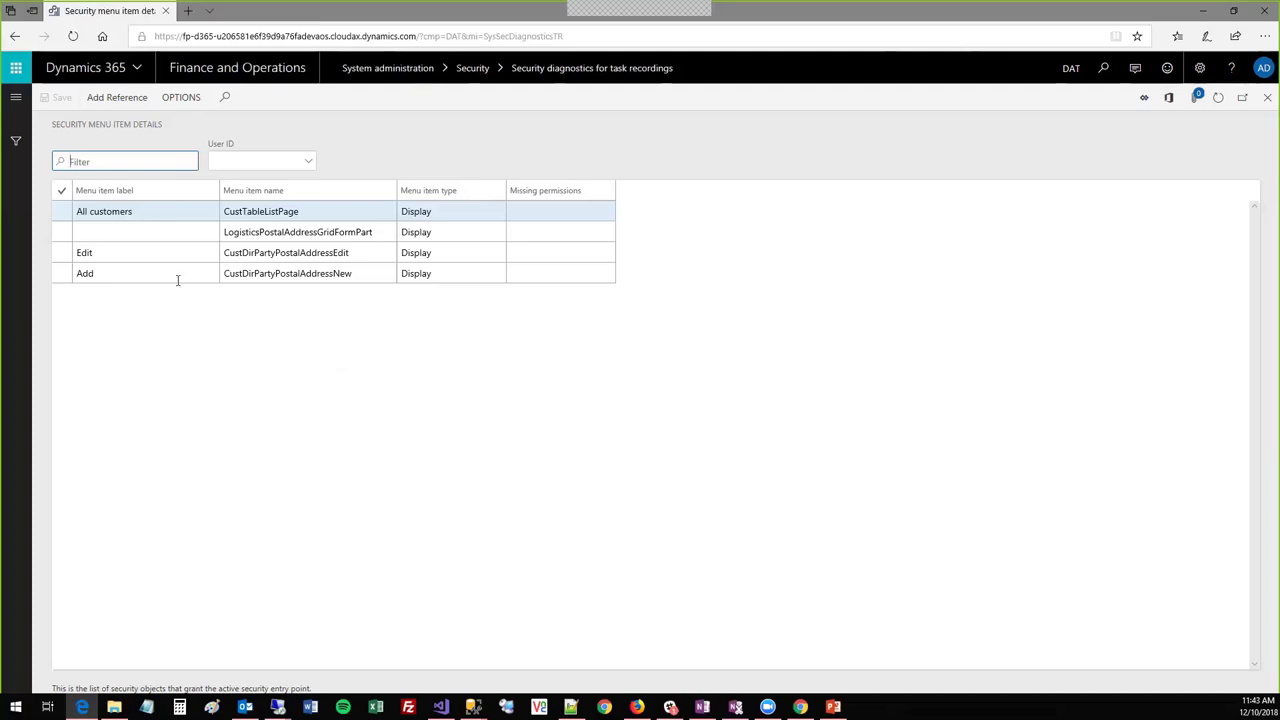
- Check the recorded menu items for missing permissions against the user listed directly after Admin
{"action": "left_click", "coordinate": [84, 209]}
{"action": "left_click", "coordinate": [310, 166]}
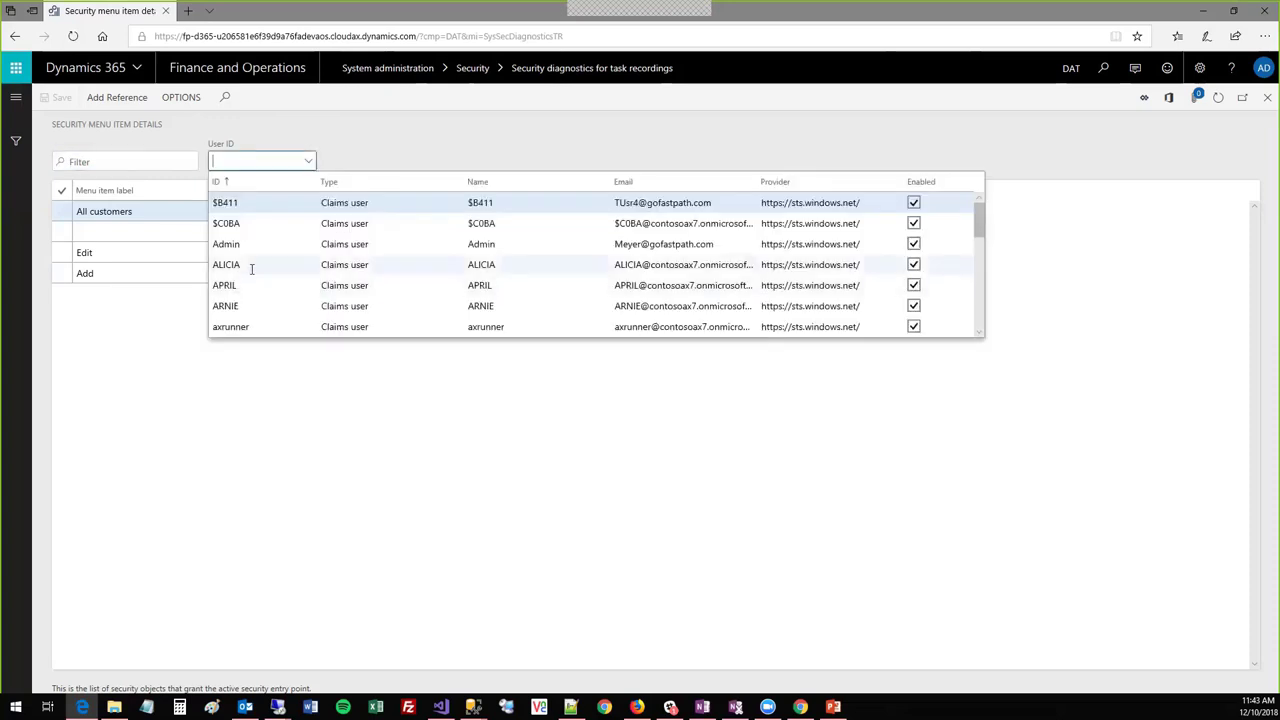
{"action": "left_click", "coordinate": [251, 272]}
{"action": "left_click", "coordinate": [251, 274]}
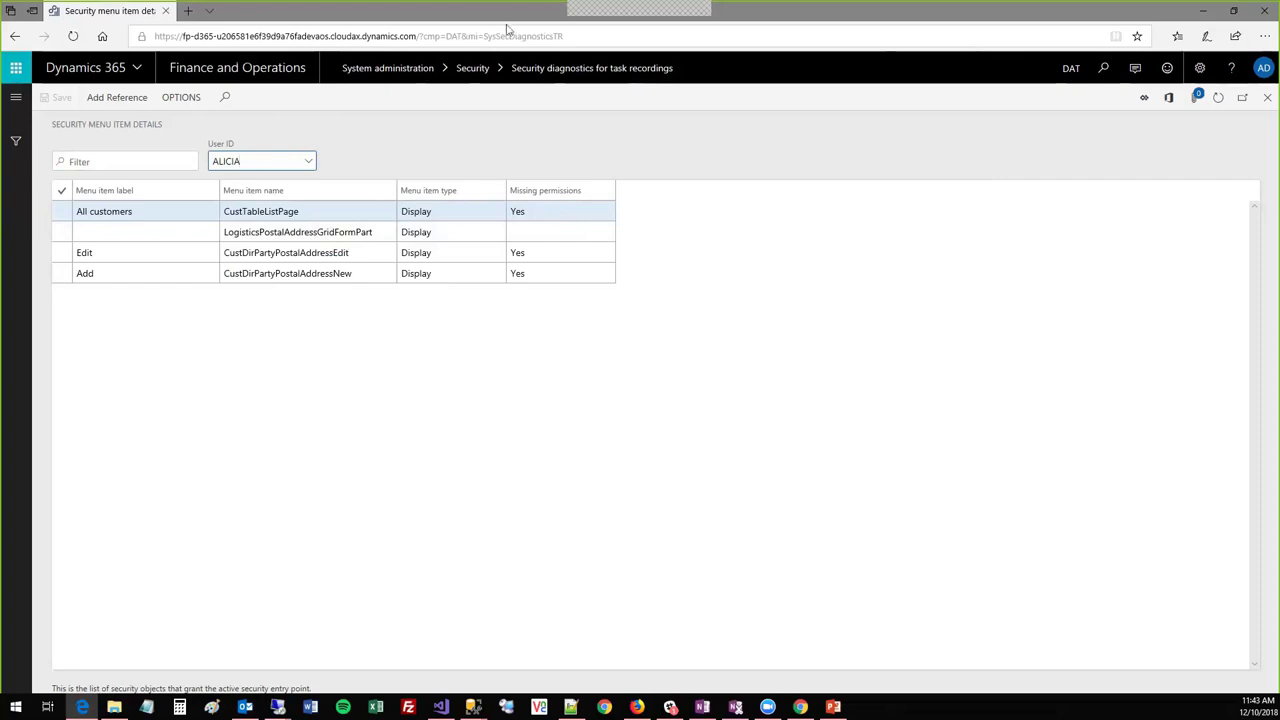
- Switch to Visual Studio in the remote session and launch Dynamics 365 with the role set containing FPDEMOROLE and SystemUser
{"action": "key", "text": "super+d"}
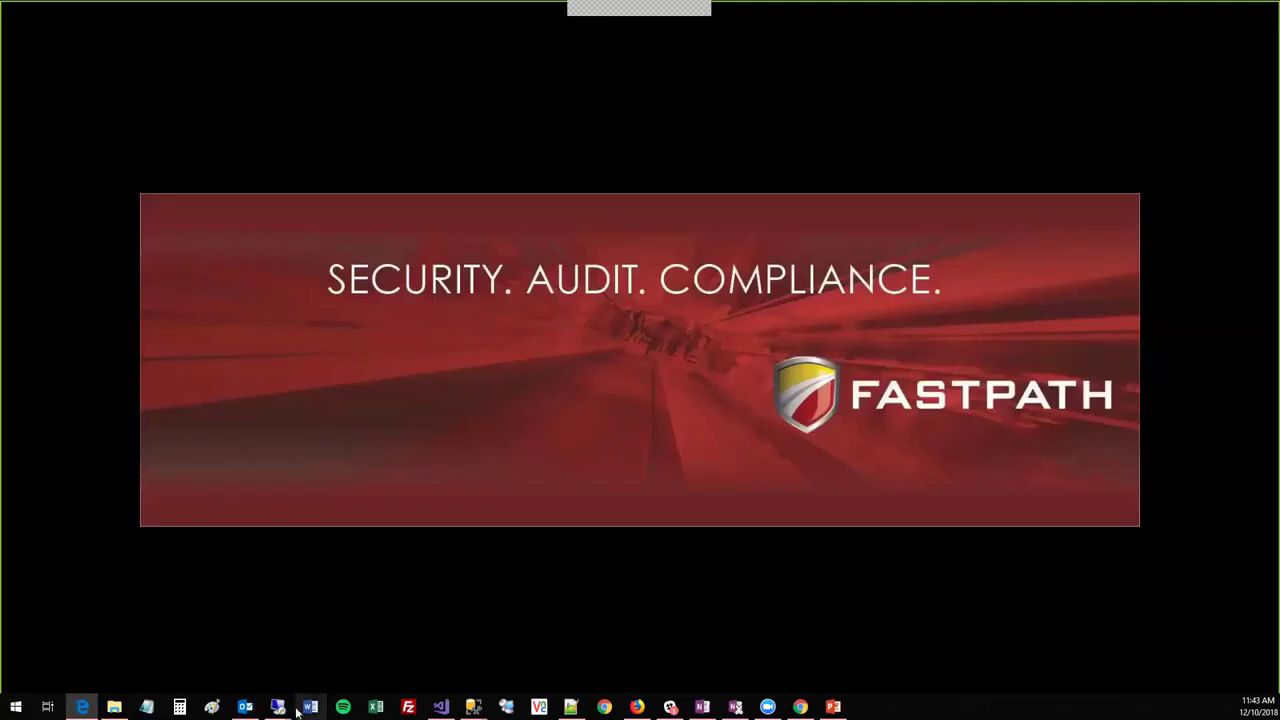
{"action": "mouse_move", "coordinate": [326, 662]}
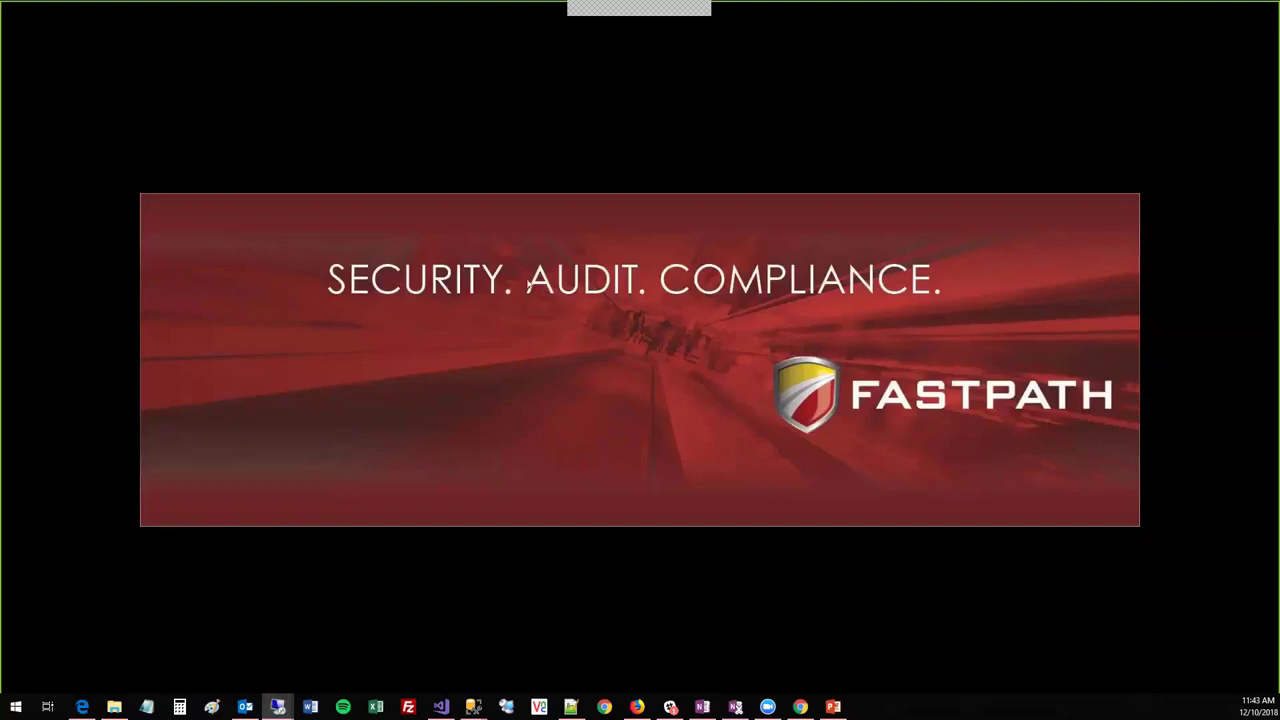
{"action": "key", "text": "alt+Tab"}
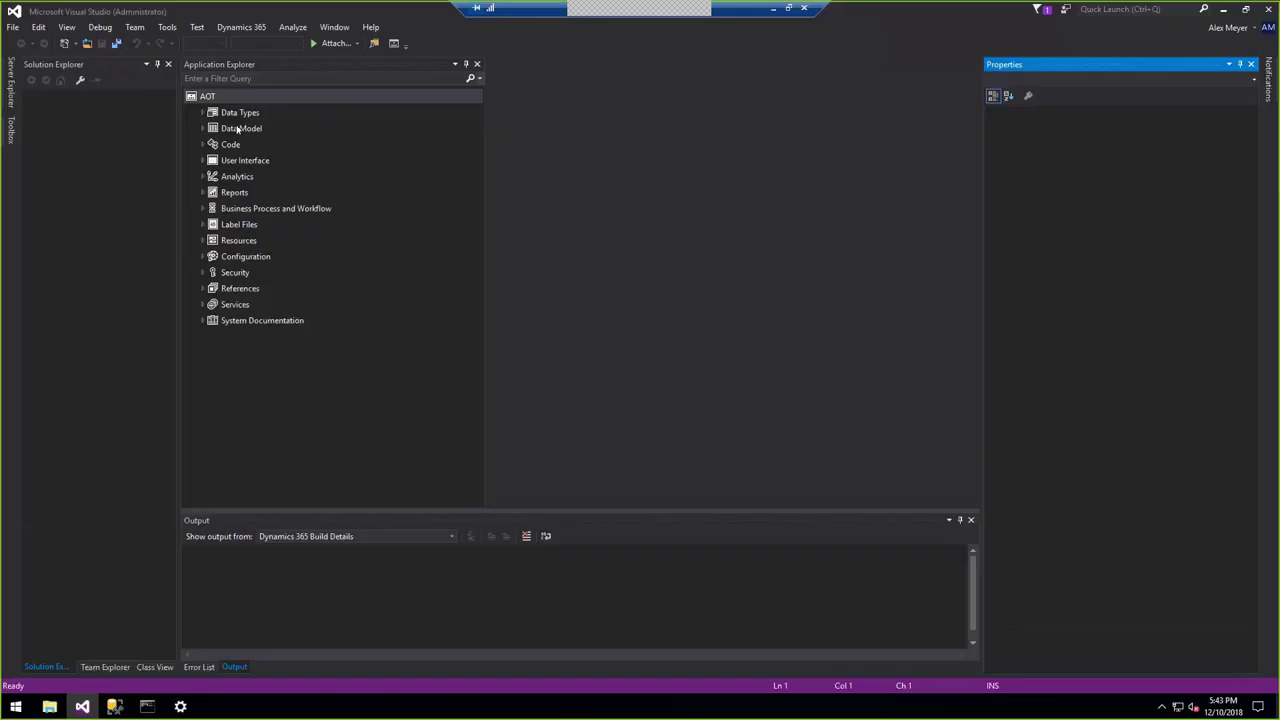
{"action": "left_click", "coordinate": [244, 28]}
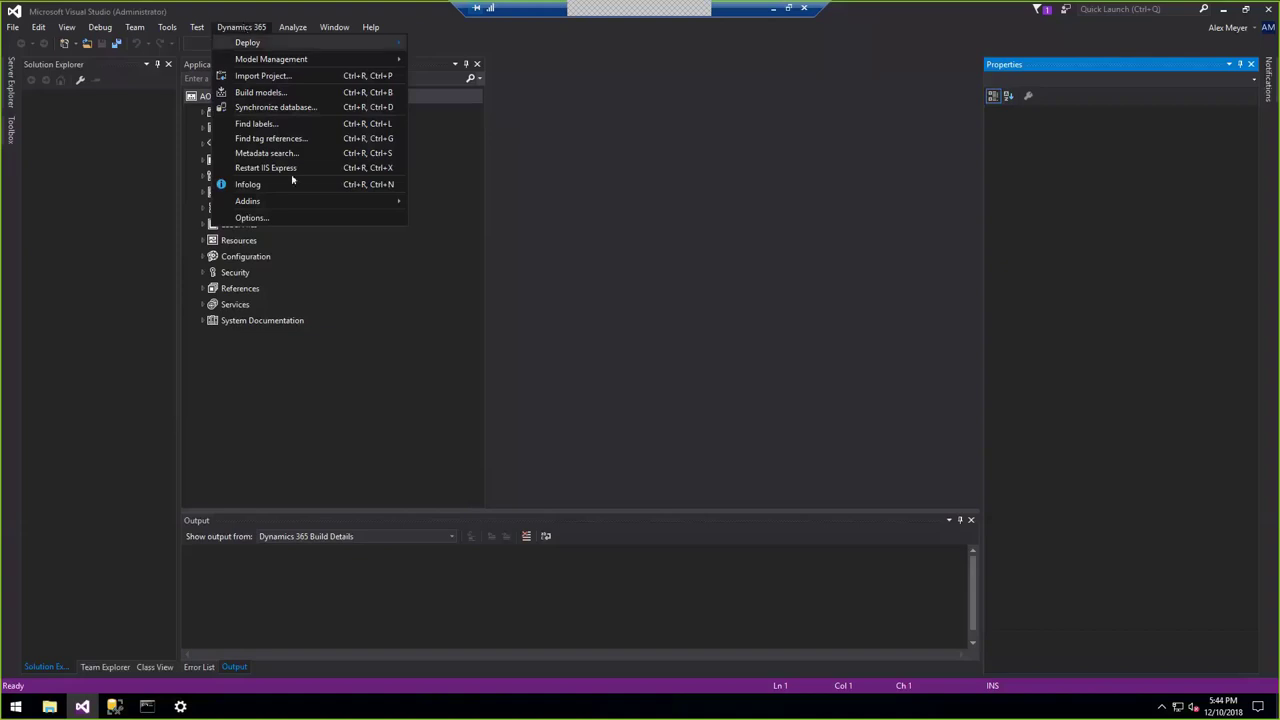
{"action": "mouse_move", "coordinate": [310, 204]}
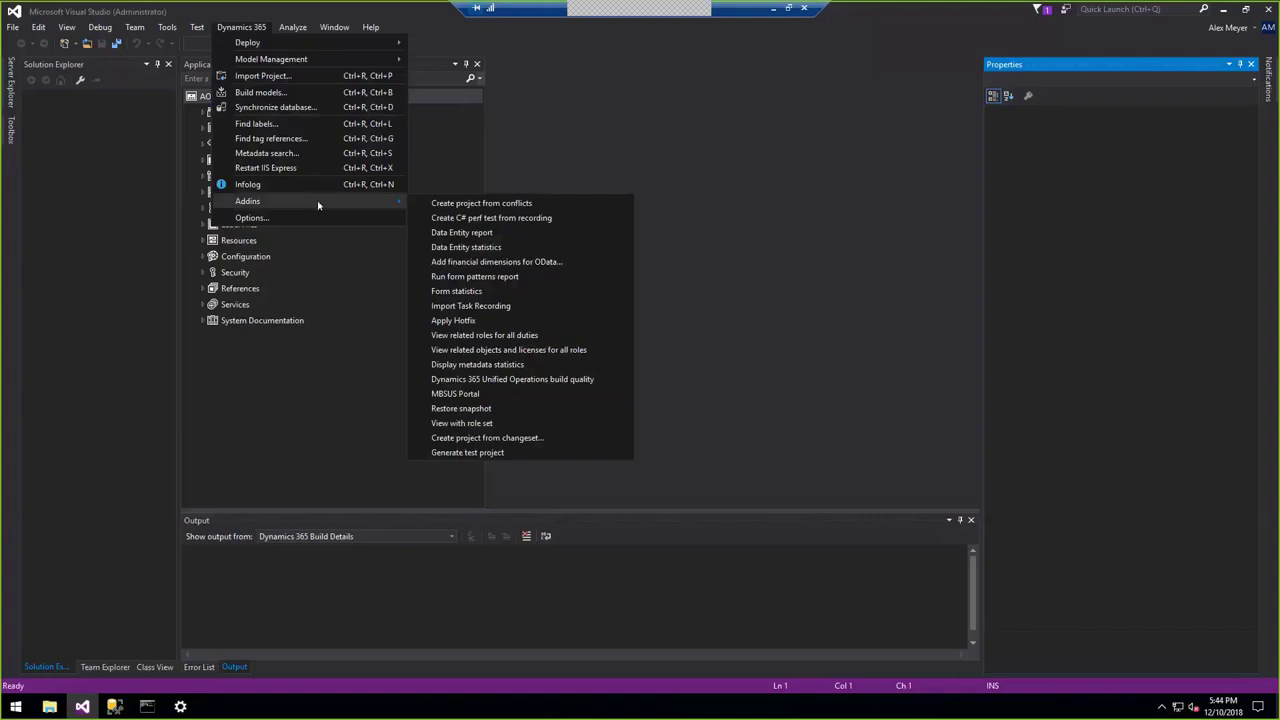
{"action": "left_click", "coordinate": [497, 425]}
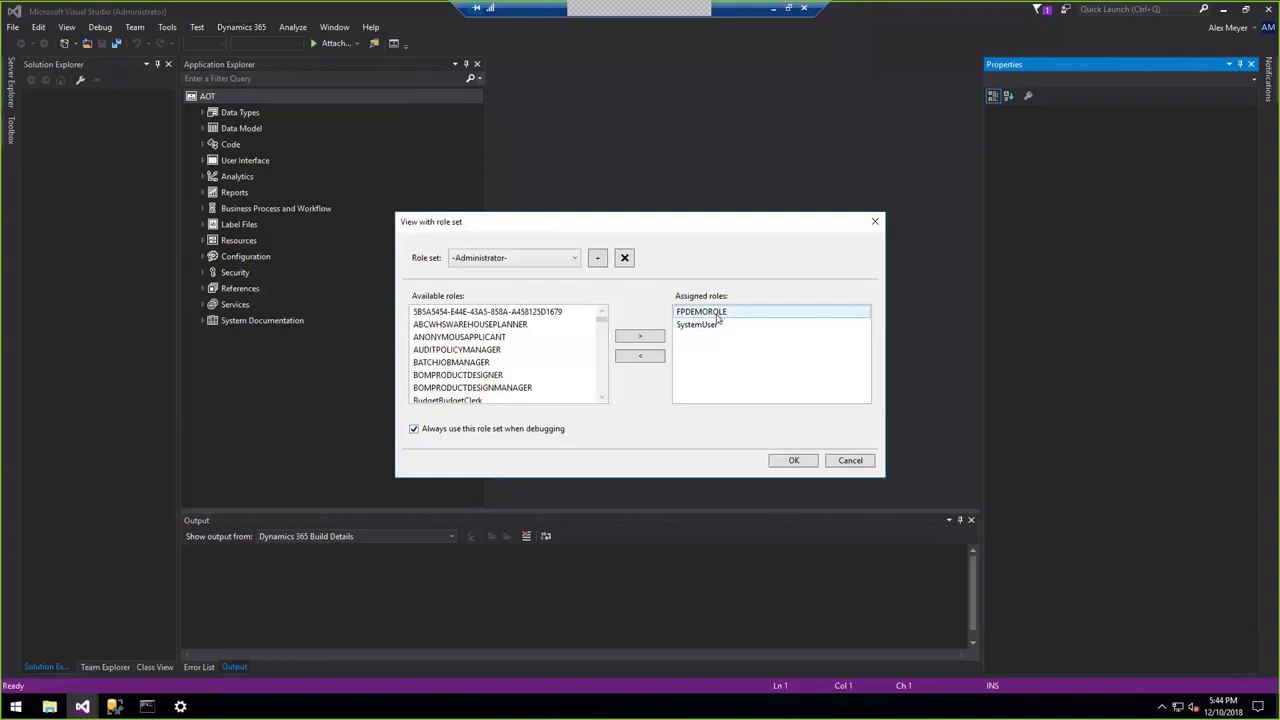
{"action": "left_click", "coordinate": [792, 461]}
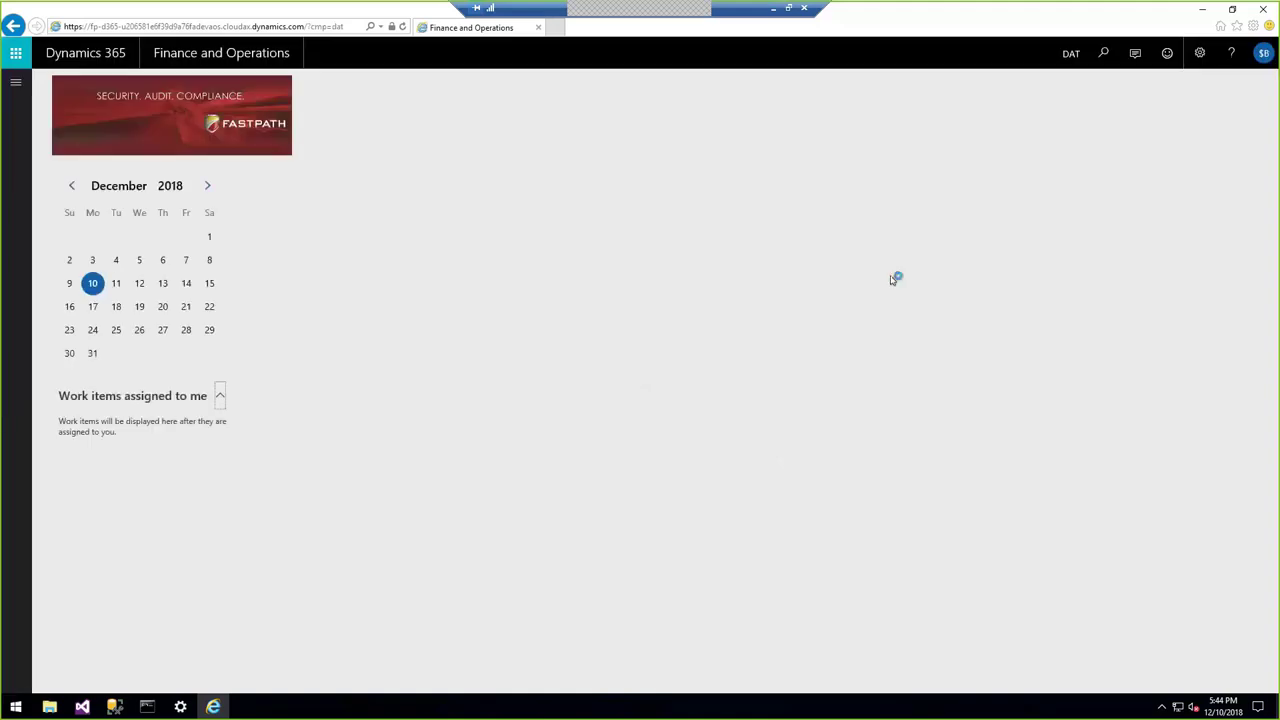
- Change the active company from DAT to USSI
{"action": "left_click", "coordinate": [1071, 56]}
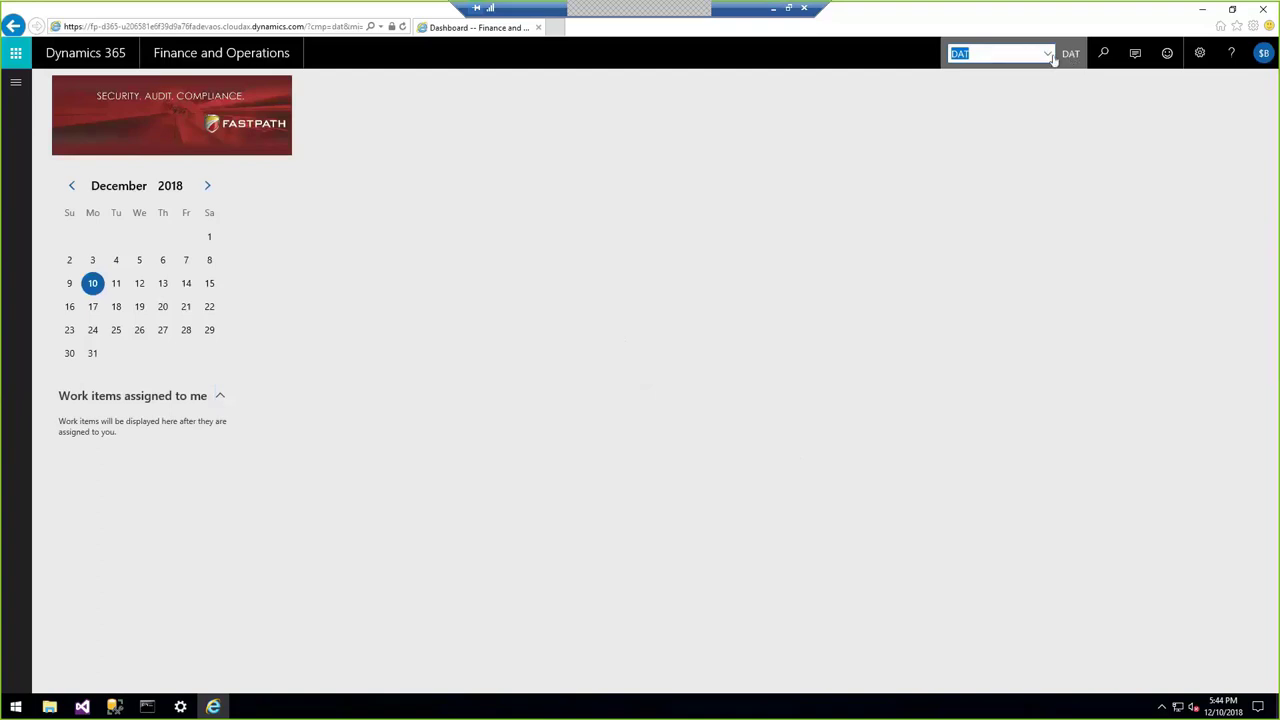
{"action": "left_click", "coordinate": [1047, 54]}
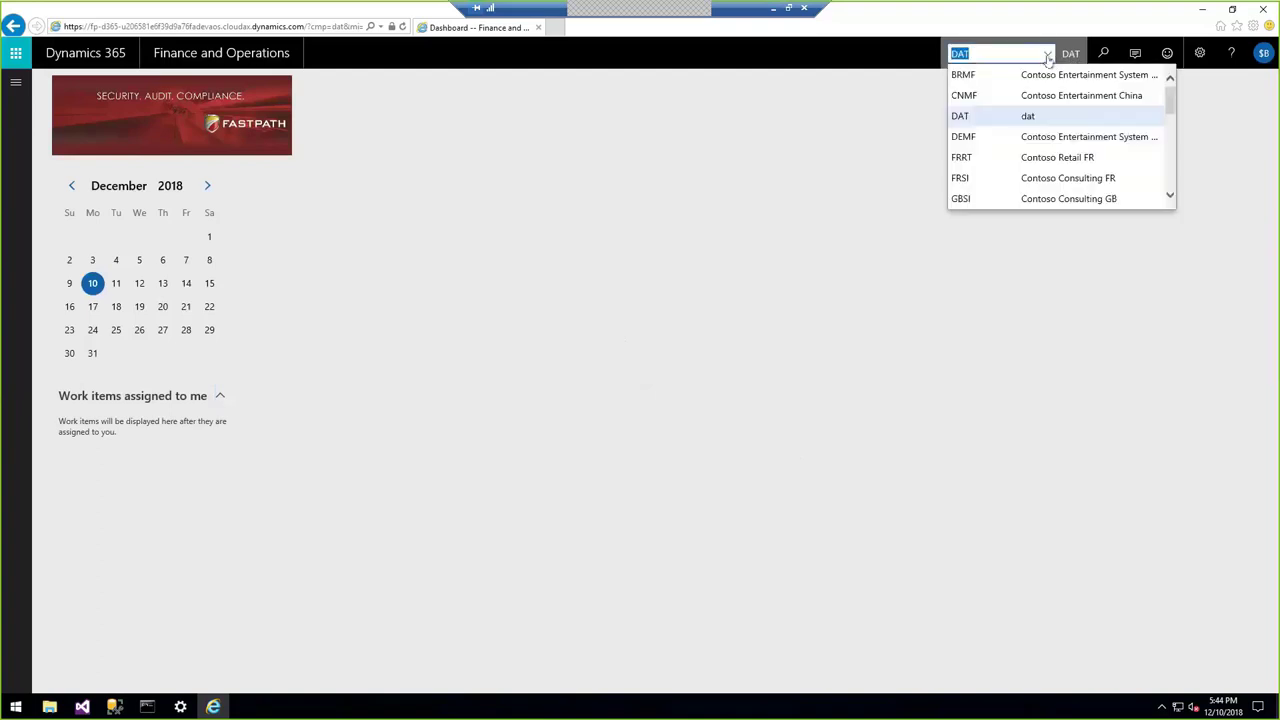
{"action": "scroll", "coordinate": [988, 193], "scroll_direction": "down", "scroll_amount": 5}
{"action": "left_click", "coordinate": [985, 199]}
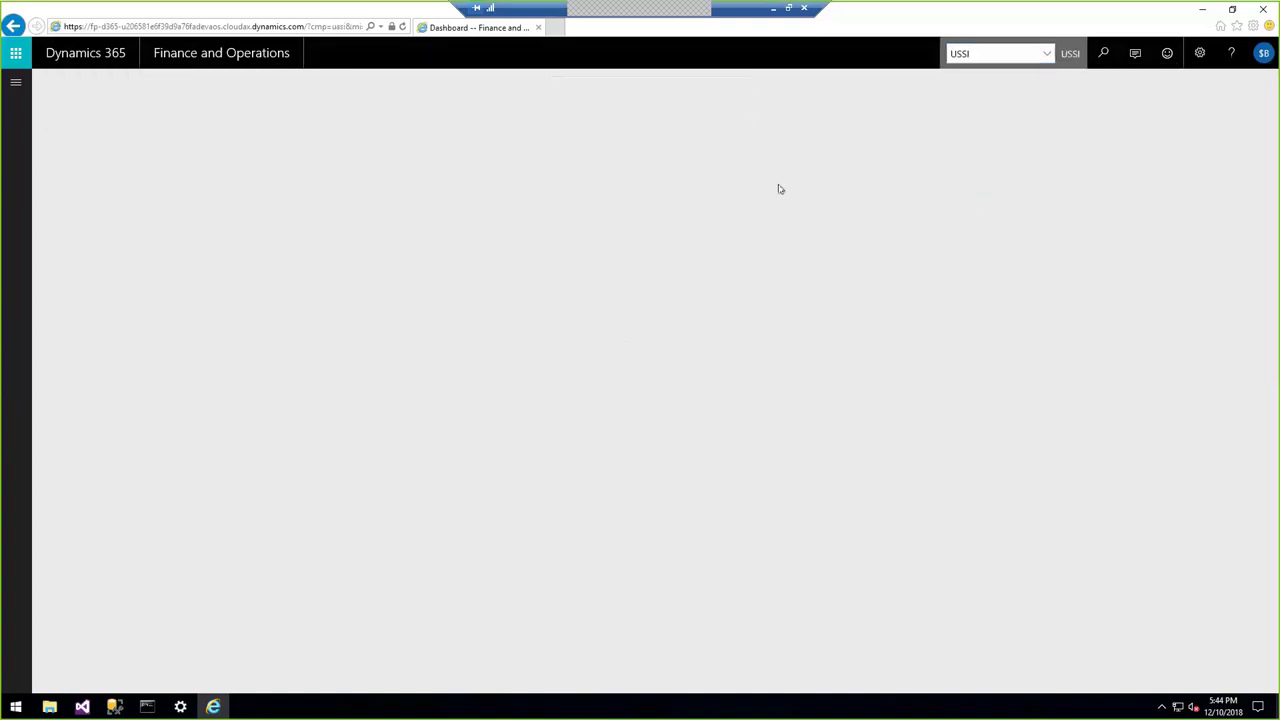
- Open the All customers page of the Retail module
{"action": "left_click", "coordinate": [15, 83]}
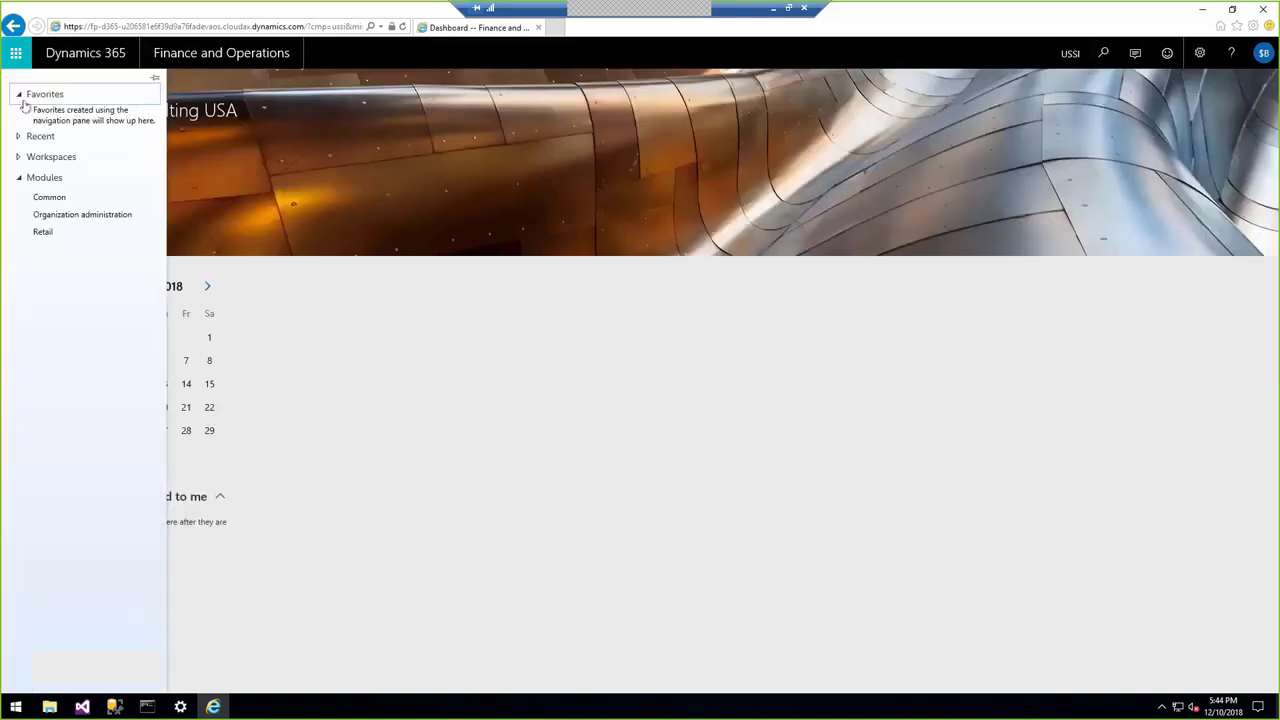
{"action": "left_click", "coordinate": [61, 236]}
{"action": "left_click", "coordinate": [222, 120]}
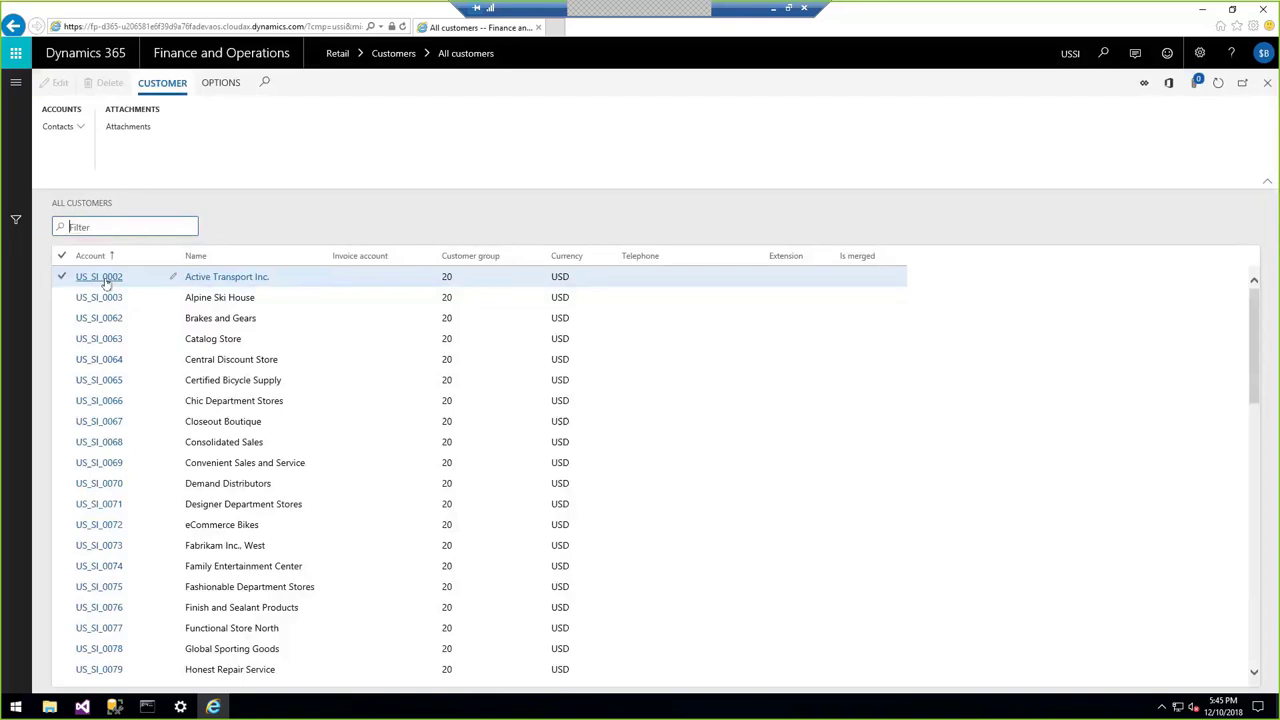
- Open the Active Transport Inc. customer record and examine its general details and the actions available for its addresses
{"action": "left_click", "coordinate": [107, 283]}
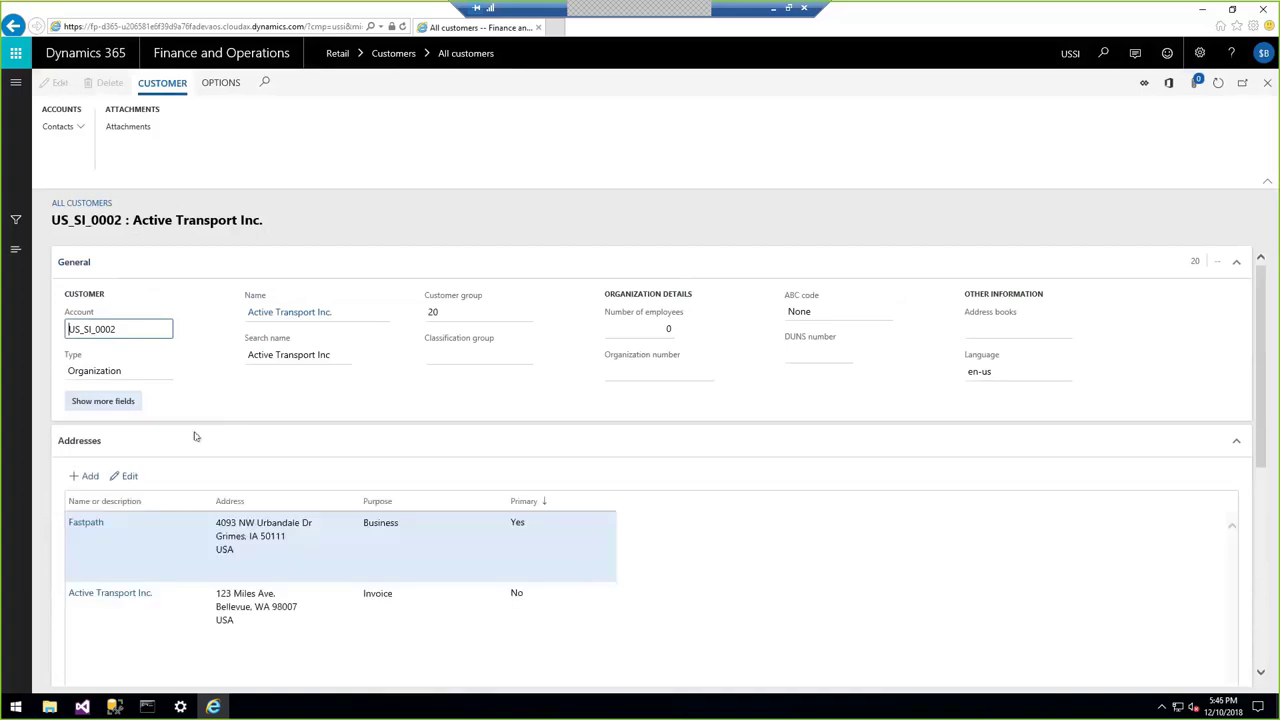
{"action": "scroll", "coordinate": [197, 440], "scroll_direction": "down", "scroll_amount": 2}
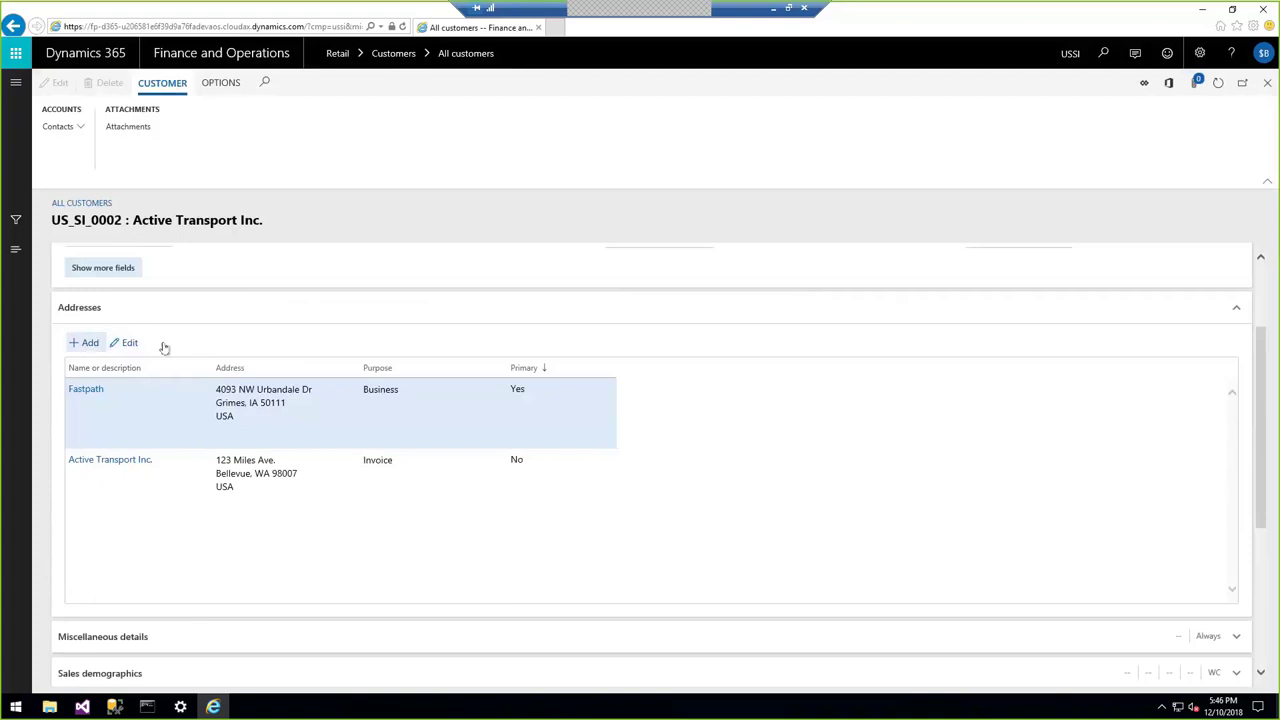
{"action": "scroll", "coordinate": [237, 340], "scroll_direction": "up", "scroll_amount": 3}
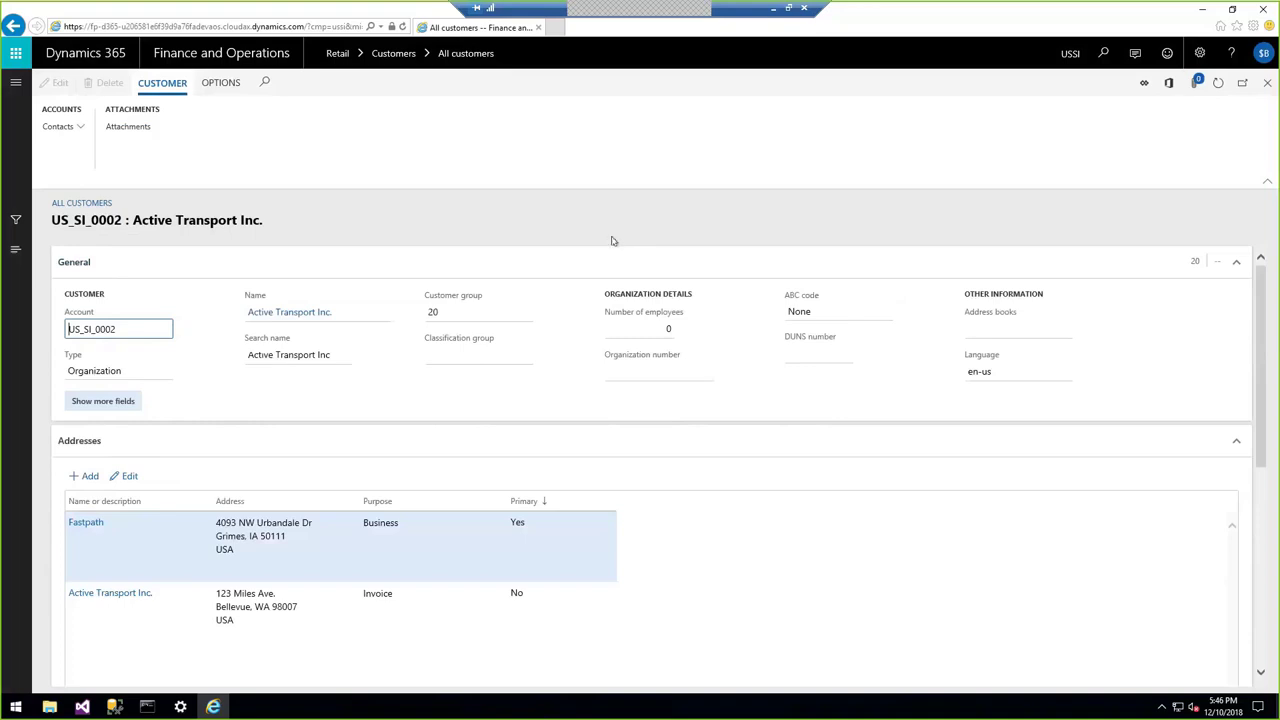
- Close the browser and, back in the PowerPoint slideshow, advance to the "Implementing Least Privilege Security" slide
{"action": "left_click", "coordinate": [1264, 10]}
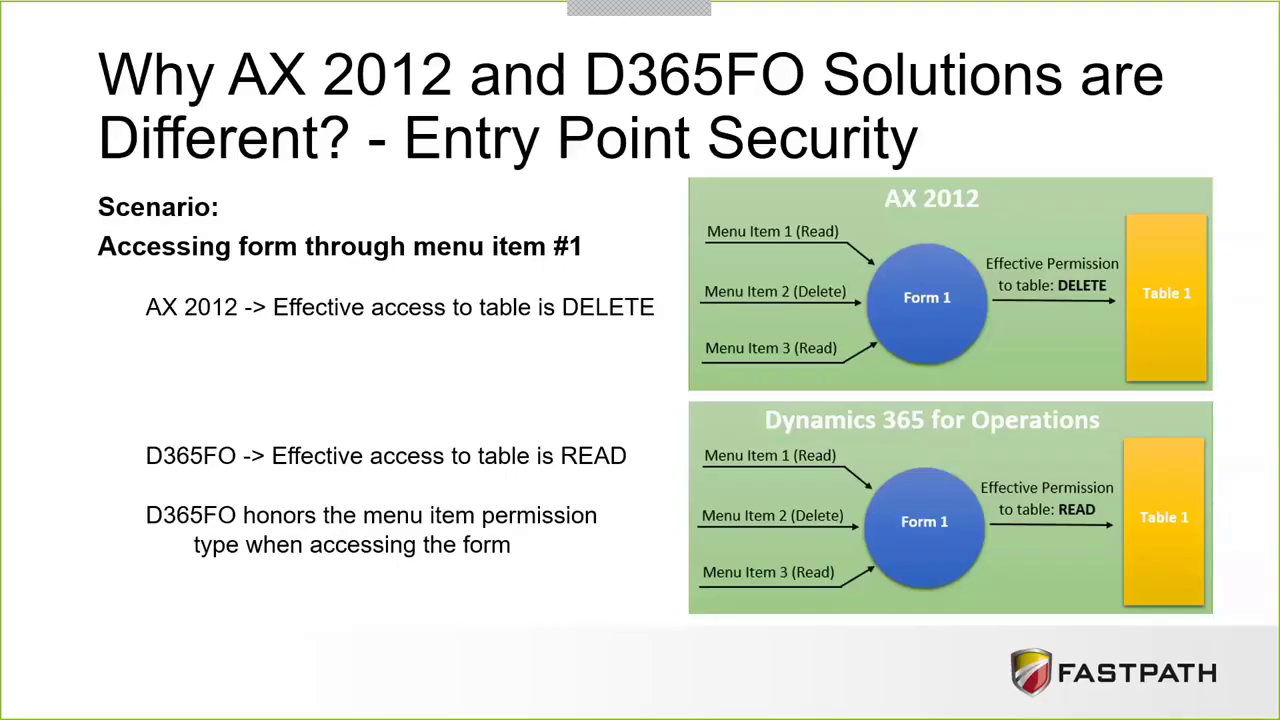
{"action": "key", "text": "Right"}
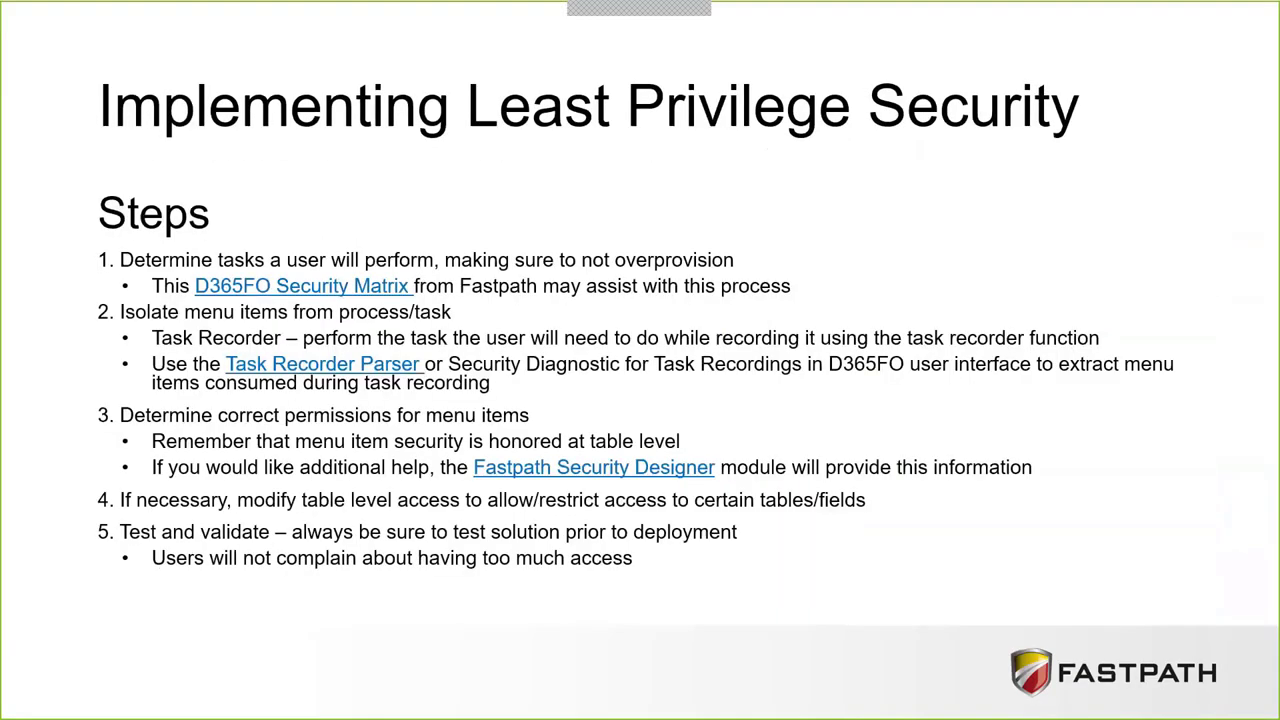